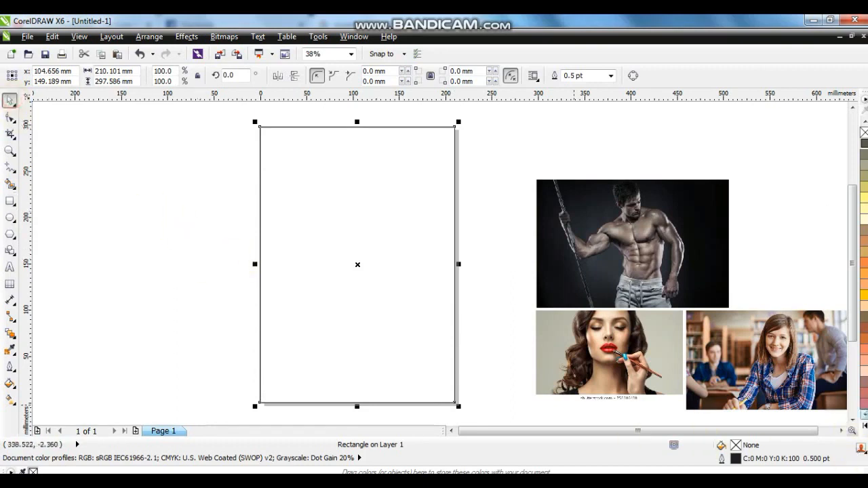
# Step: Fill the page-sized rectangle with black
pyautogui.click(863, 413)
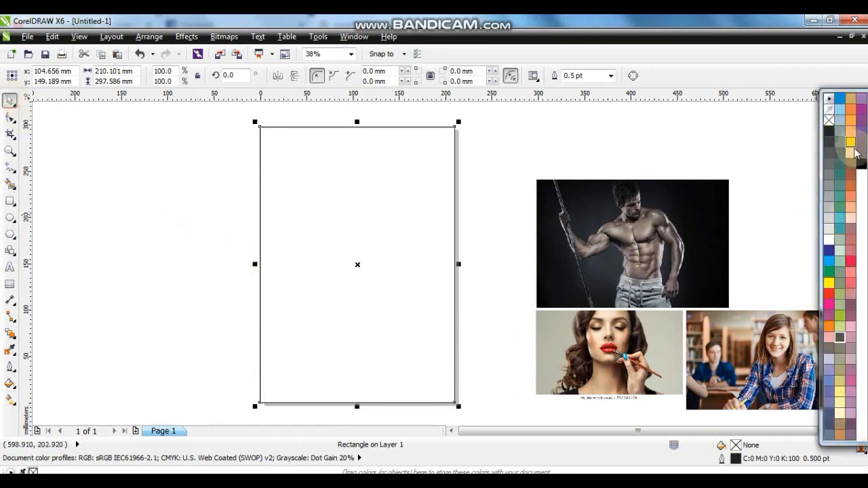
pyautogui.click(859, 163)
pyautogui.click(182, 262)
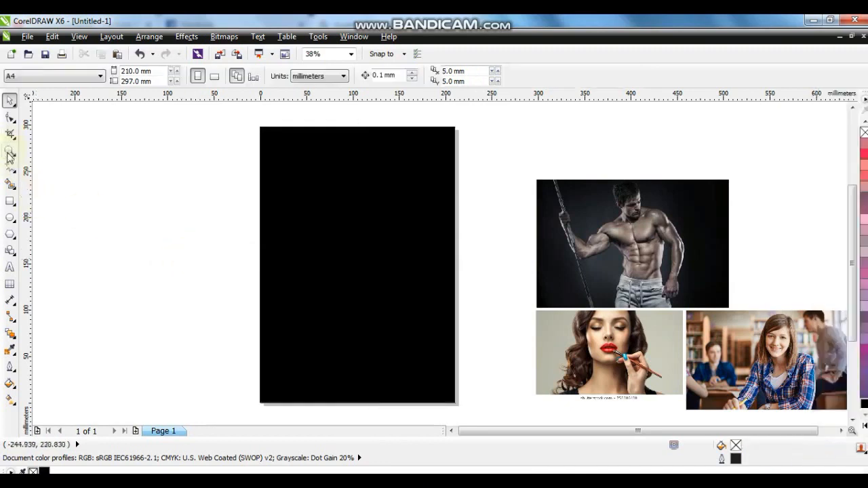
# Step: Draw a rectangle about 241 × 174 mm over the page's lower part and convert it and its edges to curves
pyautogui.click(9, 200)
pyautogui.moveTo(244, 247); pyautogui.dragTo(467, 407)
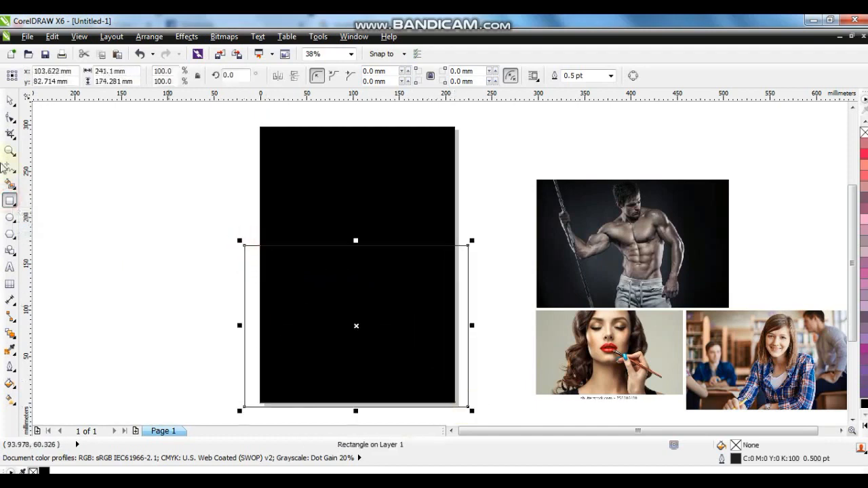
pyautogui.click(9, 118)
pyautogui.hotkey('ctrl', 'q')
pyautogui.moveTo(225, 232); pyautogui.dragTo(490, 411)
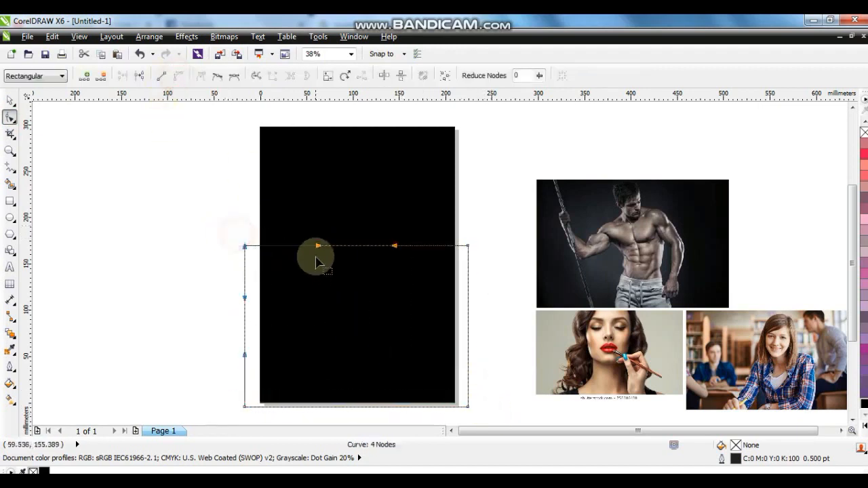
# Step: Bend the top edge of the new shape into an S-wave, rising at its start and dipping toward its end
pyautogui.moveTo(316, 245); pyautogui.dragTo(314, 153)
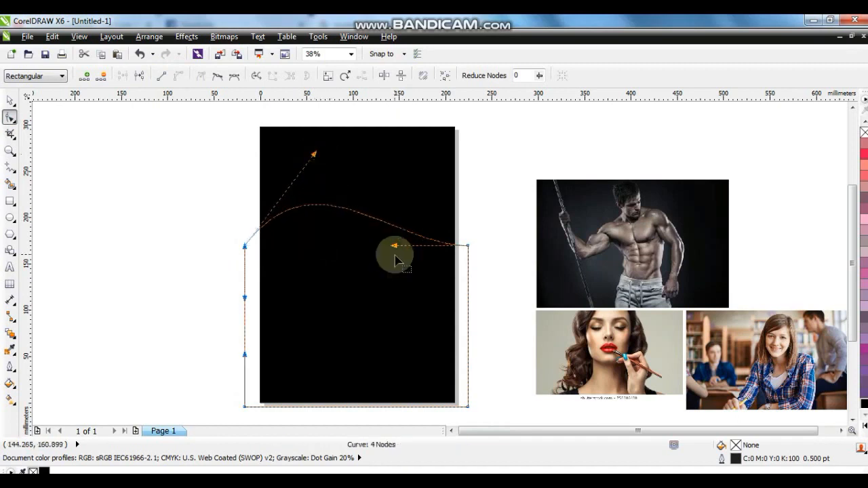
pyautogui.moveTo(394, 246); pyautogui.dragTo(369, 310)
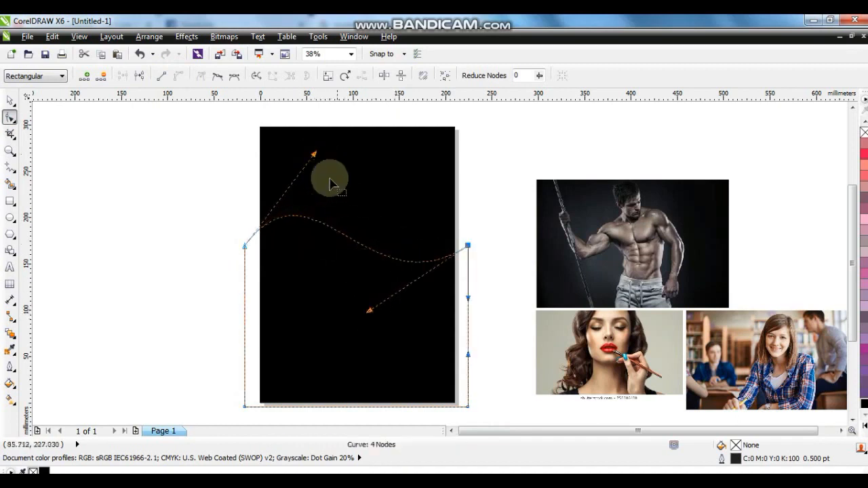
pyautogui.moveTo(314, 153); pyautogui.dragTo(321, 154)
pyautogui.moveTo(369, 311); pyautogui.dragTo(371, 319)
pyautogui.click(262, 291)
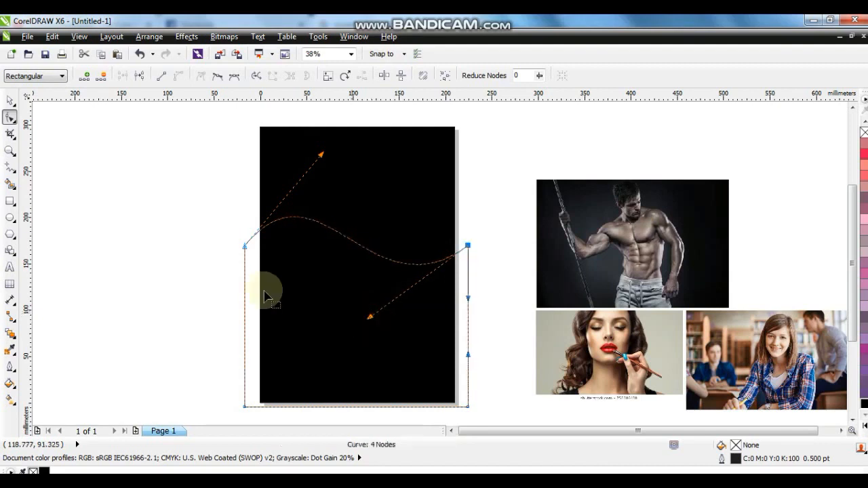
# Step: Fill the wave shape with yellow (C:0 M:20 Y:100 K:0) and remove its outline
pyautogui.click(11, 100)
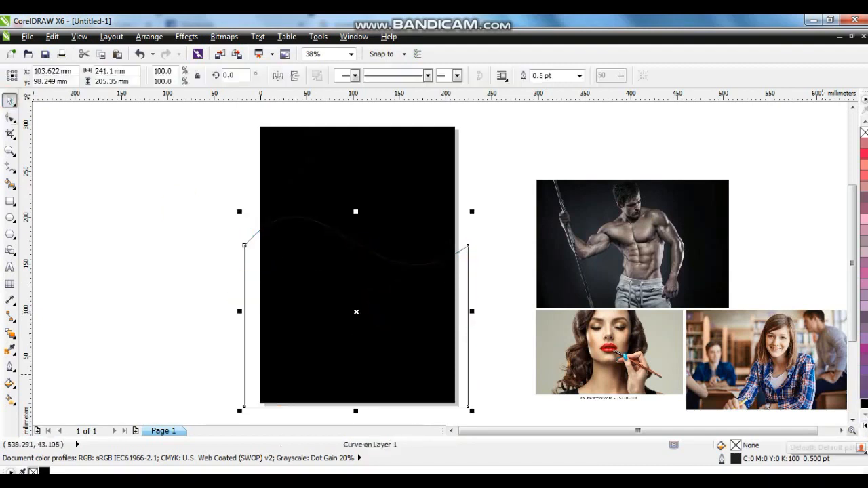
pyautogui.click(864, 426)
pyautogui.click(851, 142)
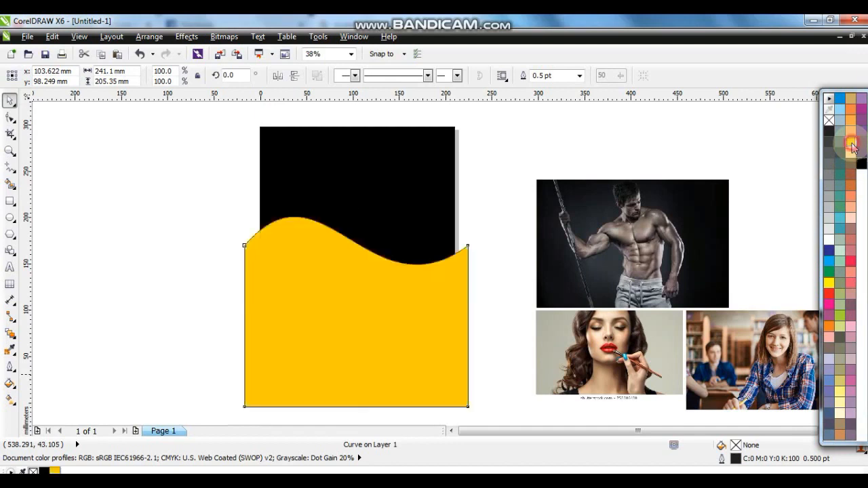
pyautogui.rightClick(829, 120)
pyautogui.click(484, 197)
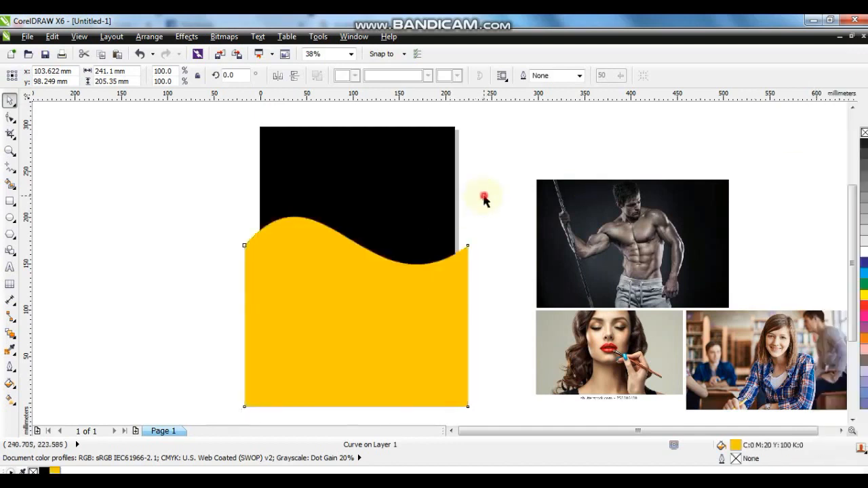
# Step: Place a copy of the yellow wave about 21 mm lower, skewed slightly vertically, and give it a black outline
pyautogui.moveTo(368, 275); pyautogui.dragTo(373, 287)
pyautogui.click(339, 285)
pyautogui.moveTo(240, 320); pyautogui.dragTo(242, 331)
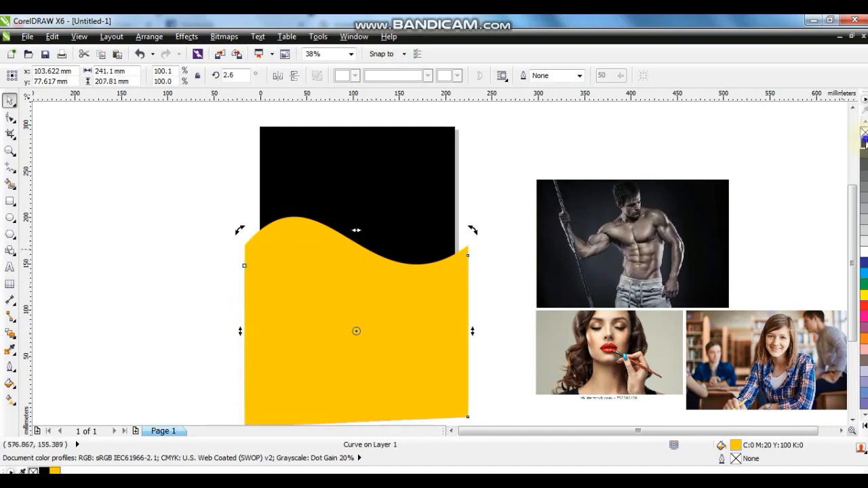
pyautogui.rightClick(864, 143)
pyautogui.click(487, 174)
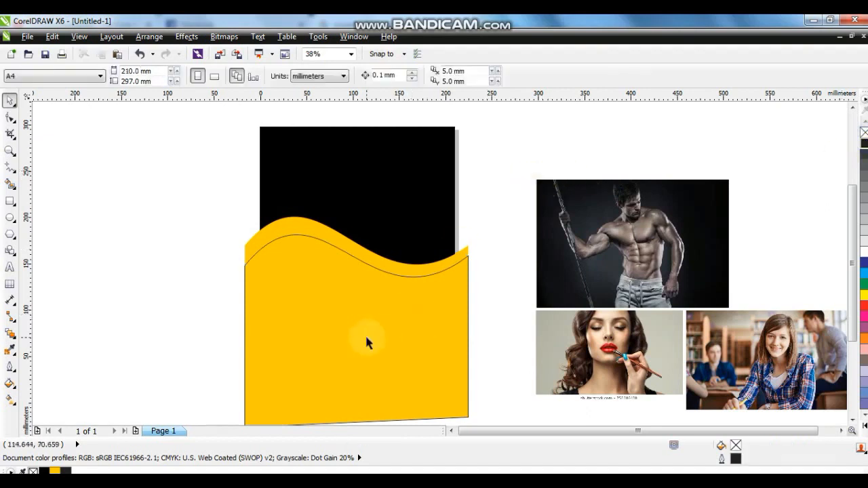
# Step: Place another copy of the outlined wave about 21 mm lower and fill it with black
pyautogui.moveTo(356, 325); pyautogui.dragTo(355, 343)
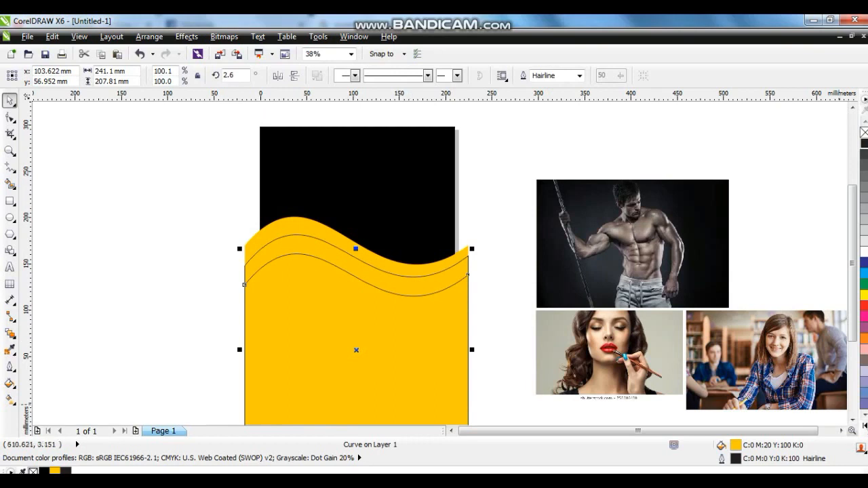
pyautogui.click(863, 425)
pyautogui.click(861, 164)
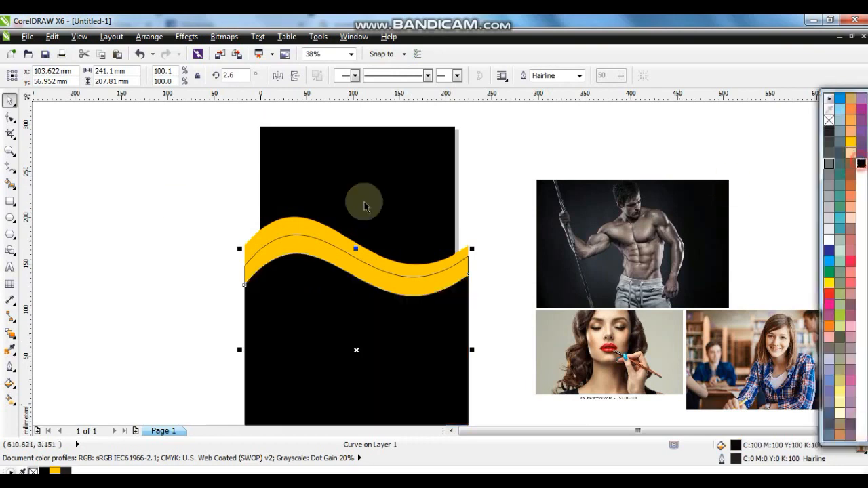
pyautogui.click(174, 217)
# Step: Apply a downward drop shadow to the black wave and the outlined yellow wave together
pyautogui.click(314, 284)
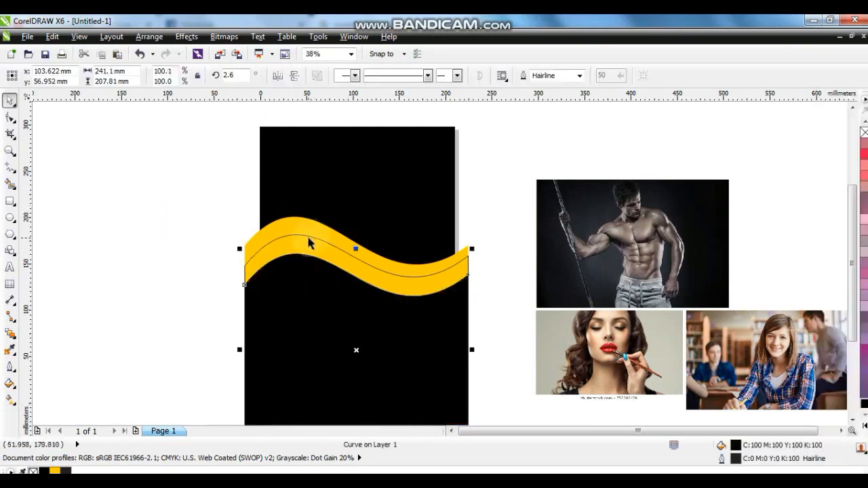
pyautogui.keyDown('shift'); pyautogui.click(305, 228); pyautogui.keyUp('shift')
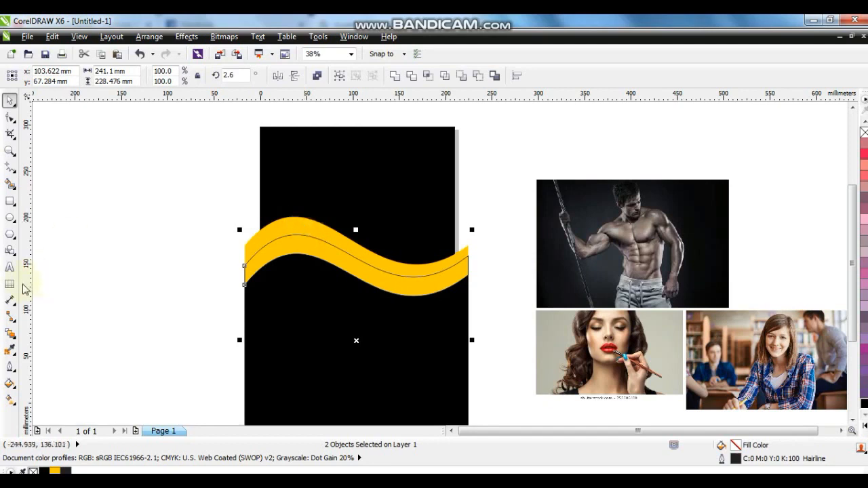
pyautogui.click(14, 335)
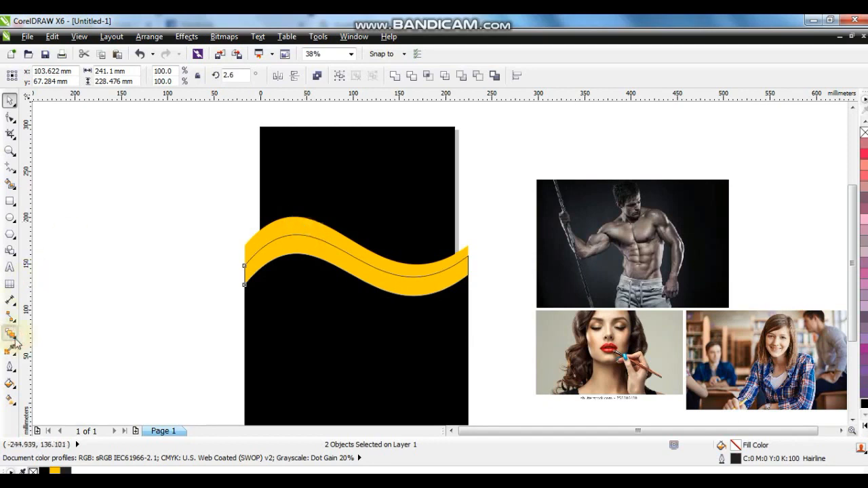
pyautogui.click(13, 339)
pyautogui.click(65, 375)
pyautogui.moveTo(333, 255); pyautogui.dragTo(362, 422)
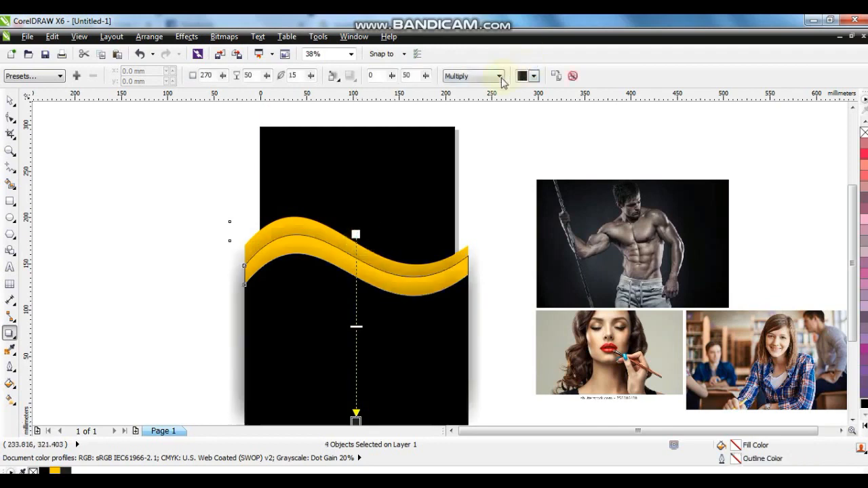
# Step: Set the drop shadows' blend mode to Normal and their opacity to 91
pyautogui.click(499, 75)
pyautogui.click(458, 88)
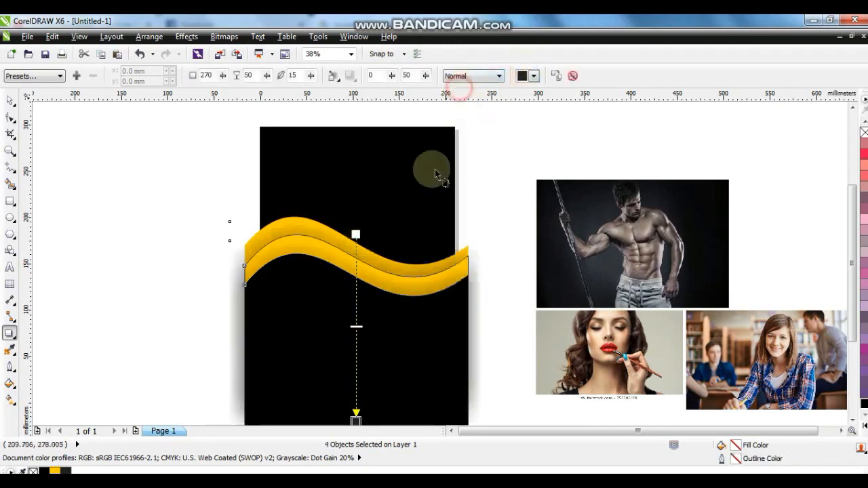
pyautogui.moveTo(363, 318); pyautogui.dragTo(358, 403)
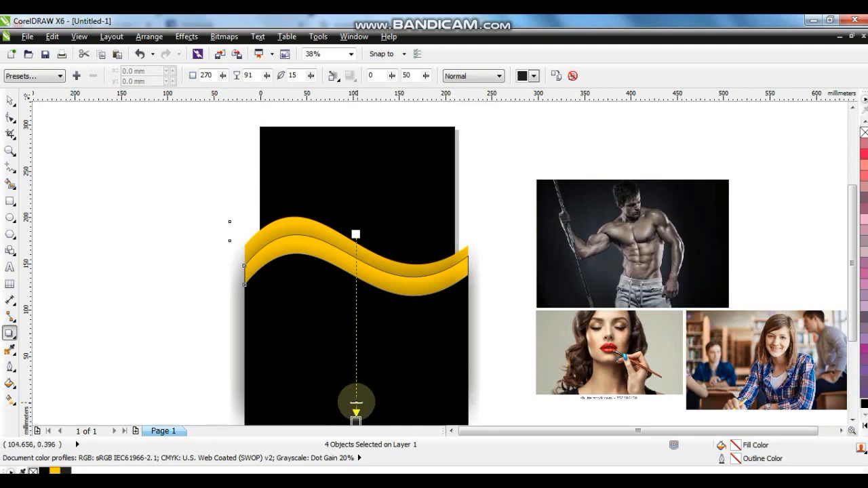
# Step: Try an orange drop shadow colour, switch it to black, and raise the opacity to 100
pyautogui.click(531, 75)
pyautogui.click(519, 120)
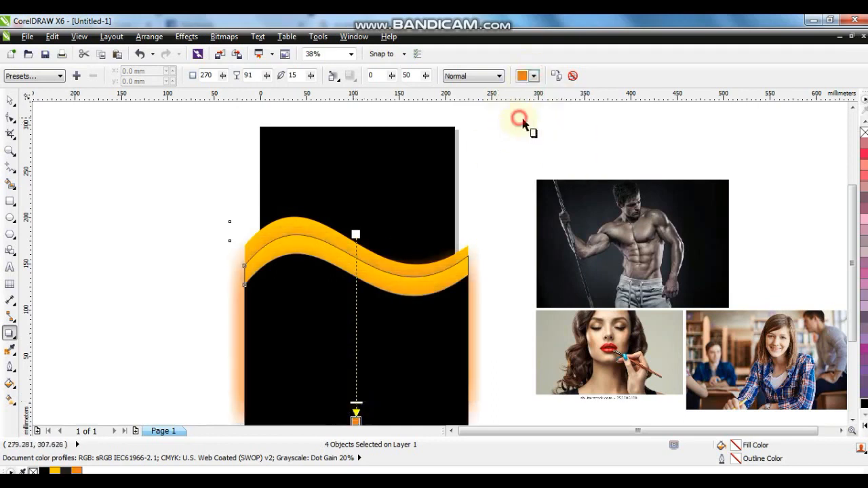
pyautogui.click(535, 76)
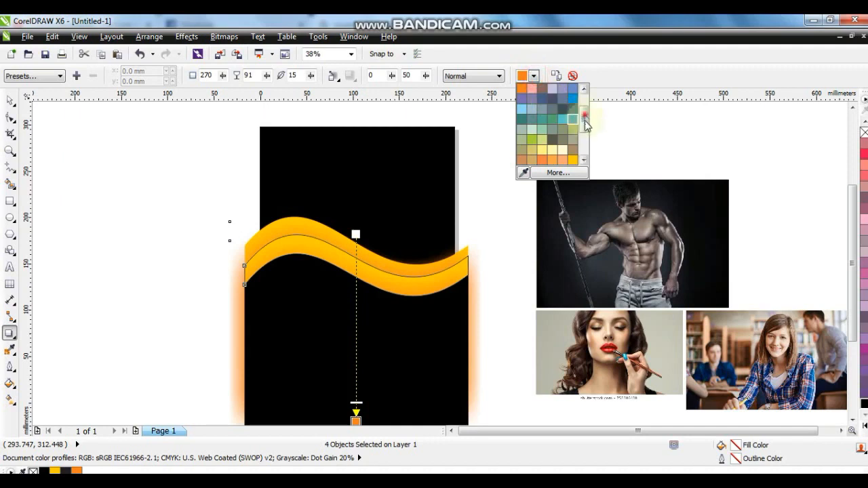
pyautogui.click(552, 156)
pyautogui.moveTo(356, 404); pyautogui.dragTo(356, 412)
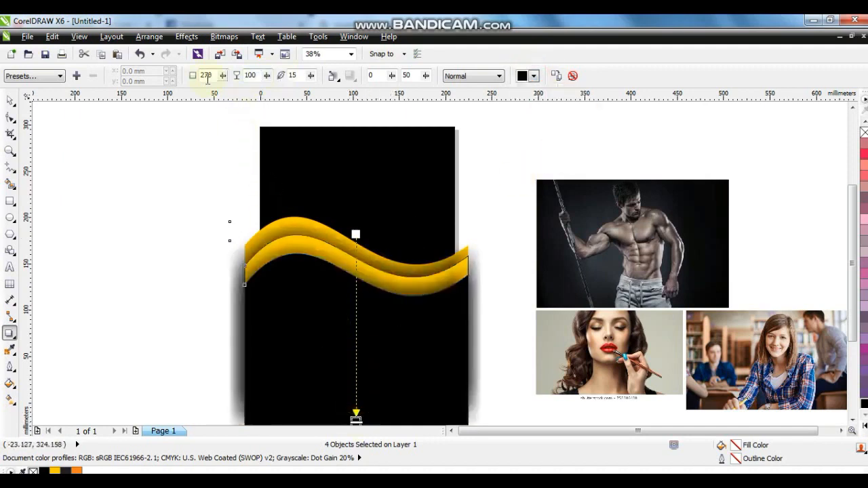
# Step: Feather the drop shadows toward the Outside with a feathering of 5, and set their opacity to 46
pyautogui.click(333, 76)
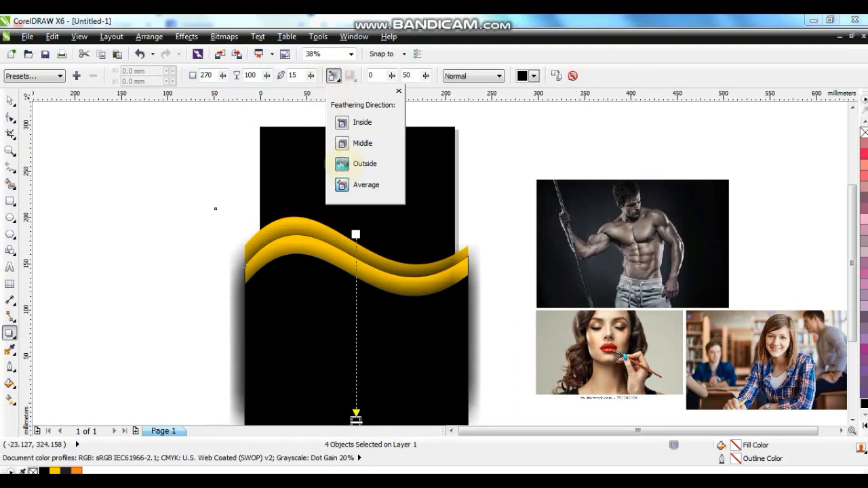
pyautogui.click(342, 165)
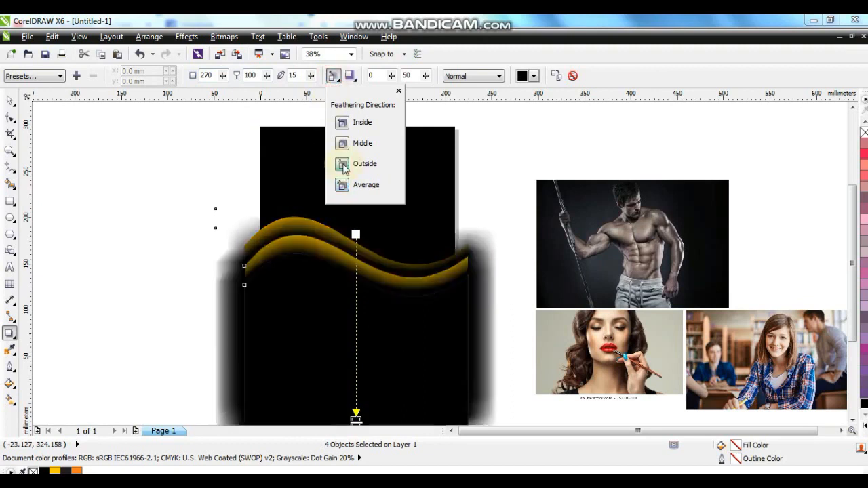
pyautogui.click(299, 74)
pyautogui.click(410, 310)
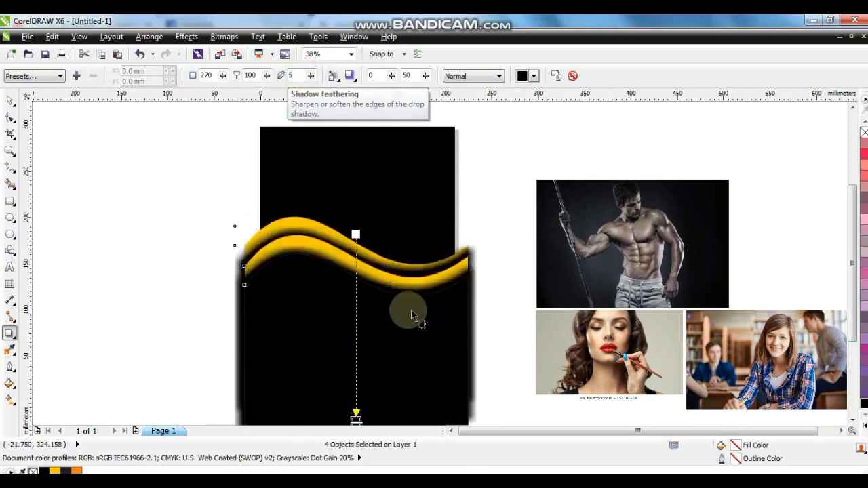
pyautogui.moveTo(355, 417); pyautogui.dragTo(355, 320)
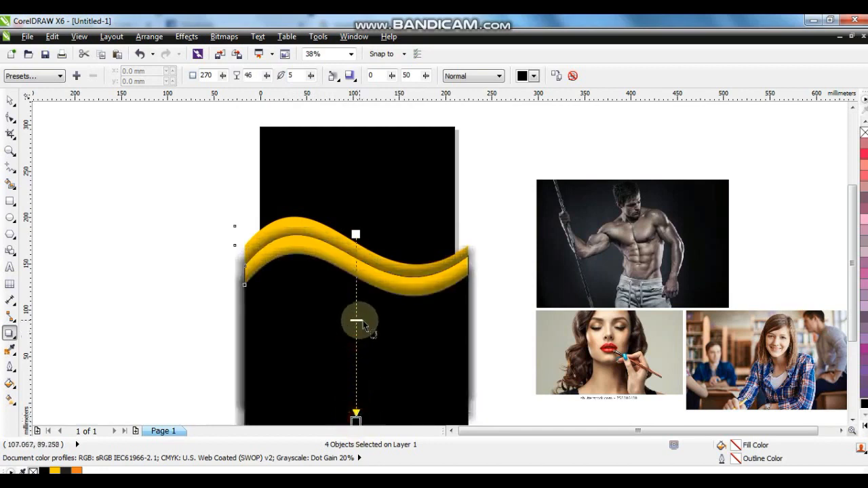
# Step: Remove the outlines from the two shadowed wave shapes and break their drop shadows apart
pyautogui.click(6, 102)
pyautogui.click(864, 132)
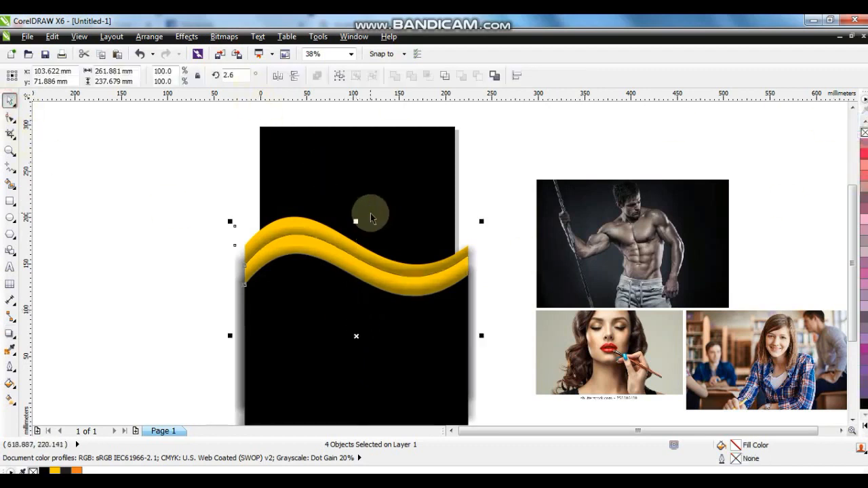
pyautogui.click(149, 37)
pyautogui.click(184, 180)
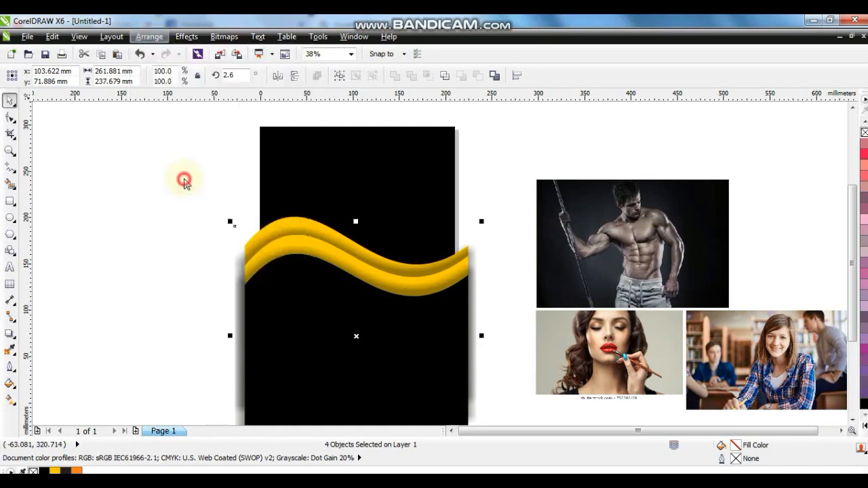
pyautogui.click(145, 193)
# Step: Move the muscular man photo onto the page's upper part at about 246 × 164 mm and PowerClip it inside the black rectangle
pyautogui.moveTo(678, 252); pyautogui.dragTo(409, 167)
pyautogui.moveTo(447, 246); pyautogui.dragTo(487, 281)
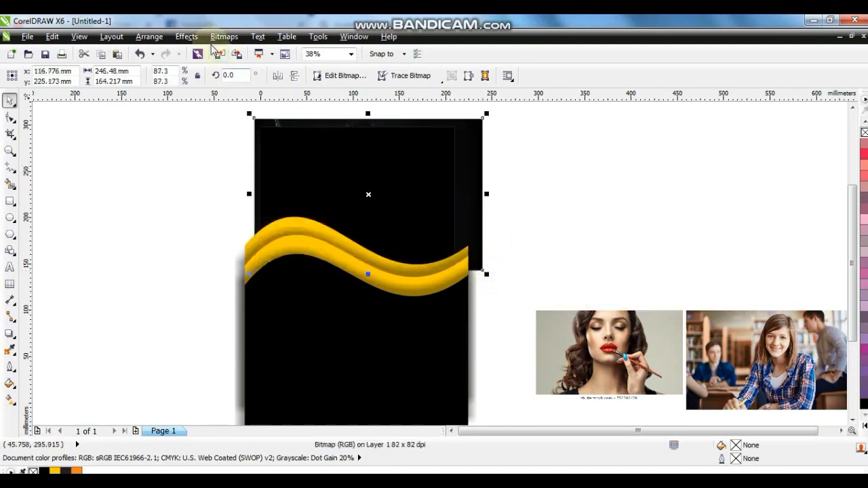
pyautogui.click(187, 36)
pyautogui.moveTo(245, 215)
pyautogui.click(312, 215)
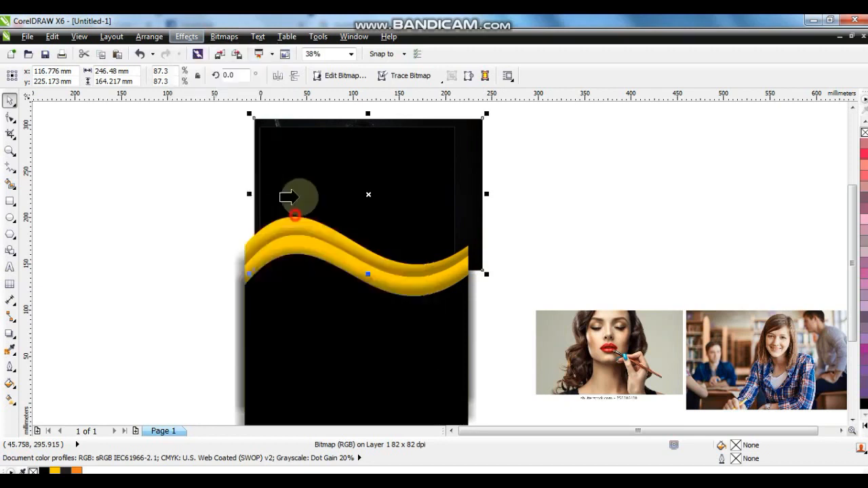
pyautogui.click(304, 169)
pyautogui.click(184, 169)
# Step: Select all the wave shapes with their shadows and PowerClip them inside the page-sized rectangle holding the photo
pyautogui.moveTo(190, 199); pyautogui.dragTo(492, 402)
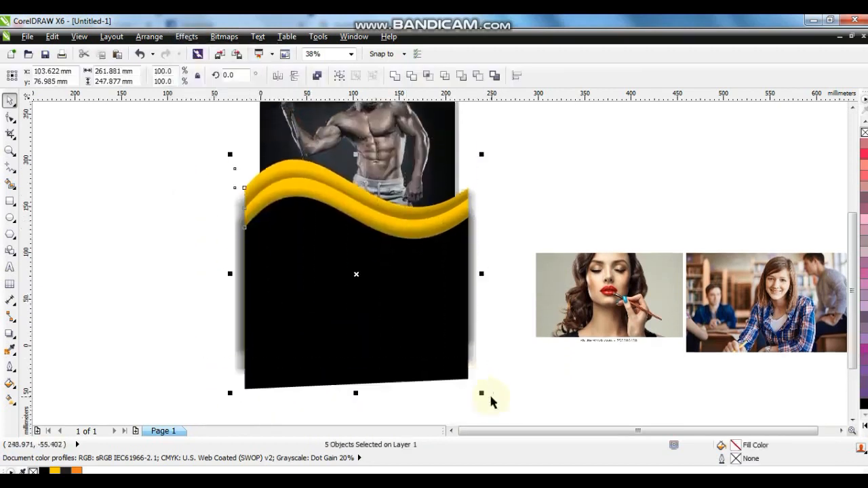
pyautogui.click(430, 142)
pyautogui.hotkey('shift', 'F2')
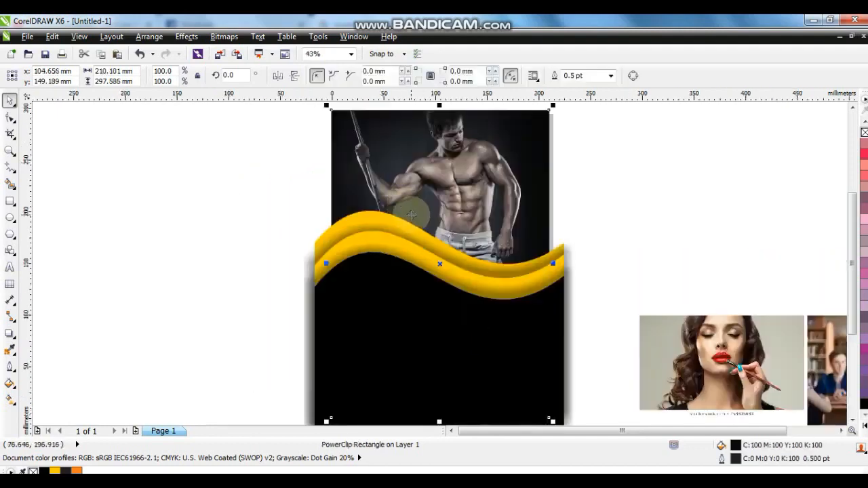
pyautogui.scroll(-2, 316, 200)
pyautogui.moveTo(308, 188); pyautogui.dragTo(493, 348)
pyautogui.click(186, 37)
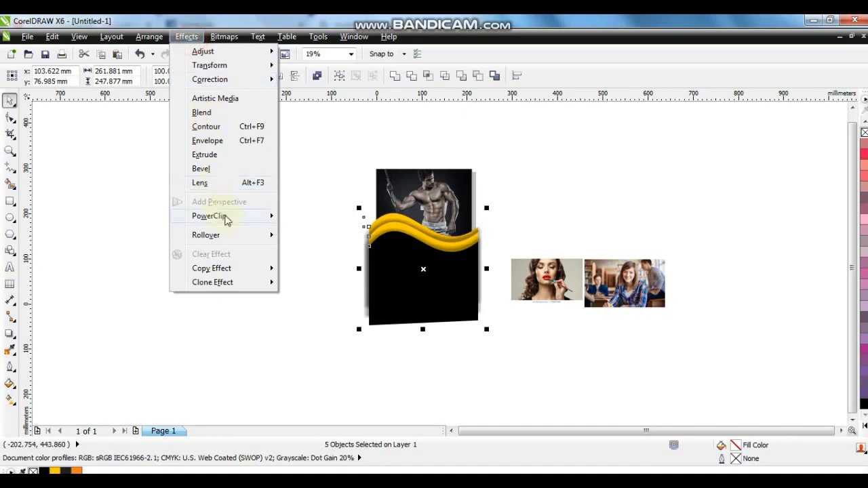
pyautogui.click(283, 217)
pyautogui.click(375, 192)
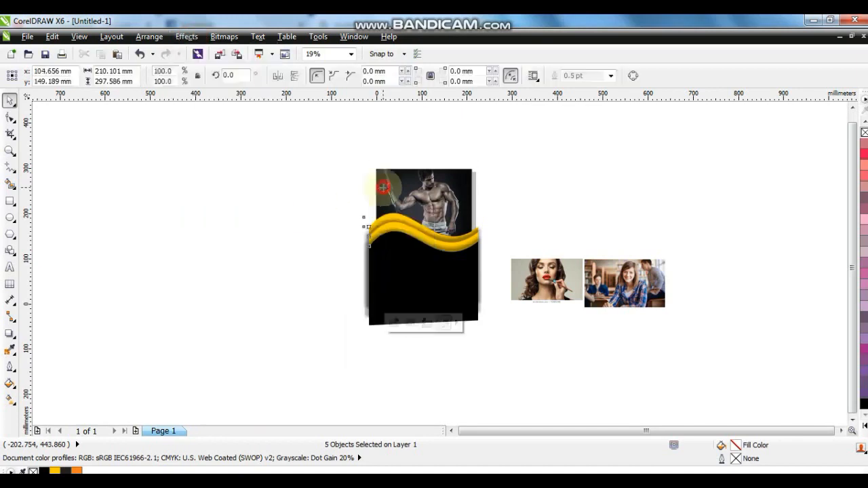
# Step: Draw a circle about 86 mm in diameter over the crest of the yellow wave bands
pyautogui.click(283, 226)
pyautogui.click(404, 204)
pyautogui.scroll(2, 395, 202)
pyautogui.click(241, 216)
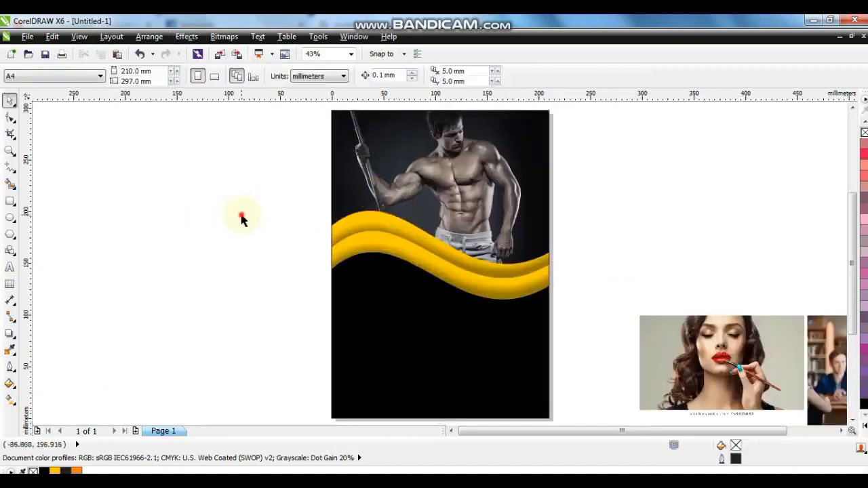
pyautogui.click(9, 217)
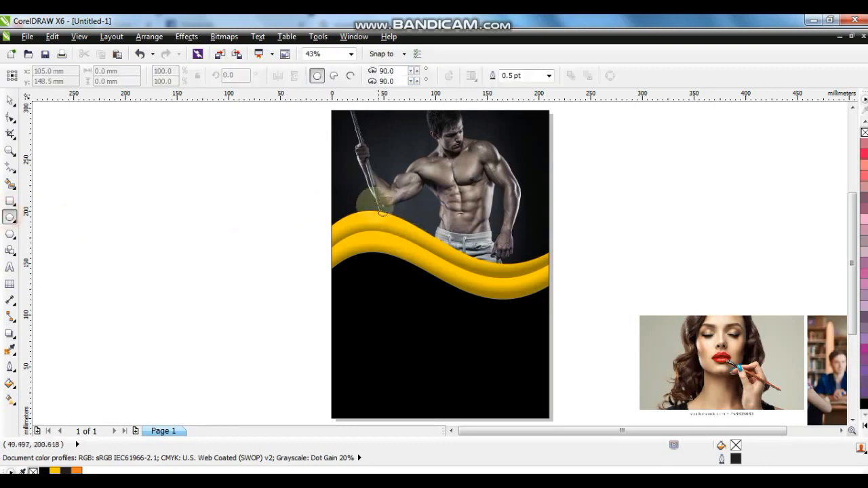
pyautogui.moveTo(350, 196); pyautogui.dragTo(411, 287)
pyautogui.hotkey('shift', 'F2')
pyautogui.click(10, 102)
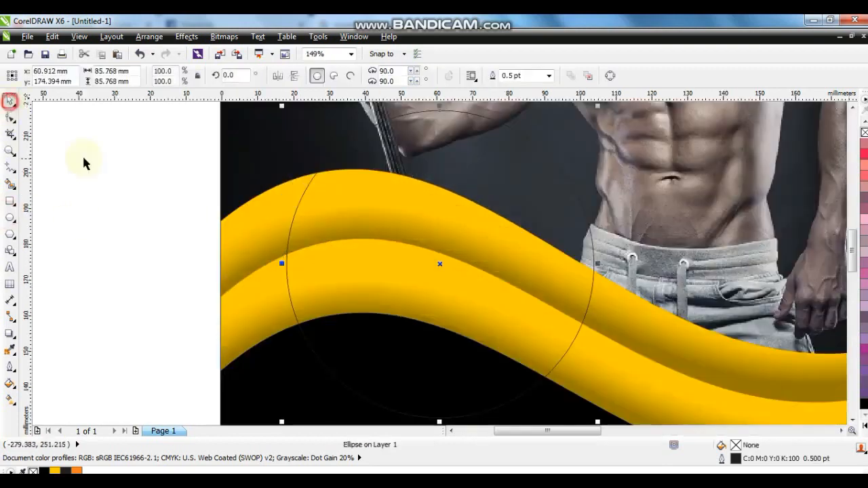
# Step: Give the circle a 3 pt outline and colour the outline white
pyautogui.click(13, 367)
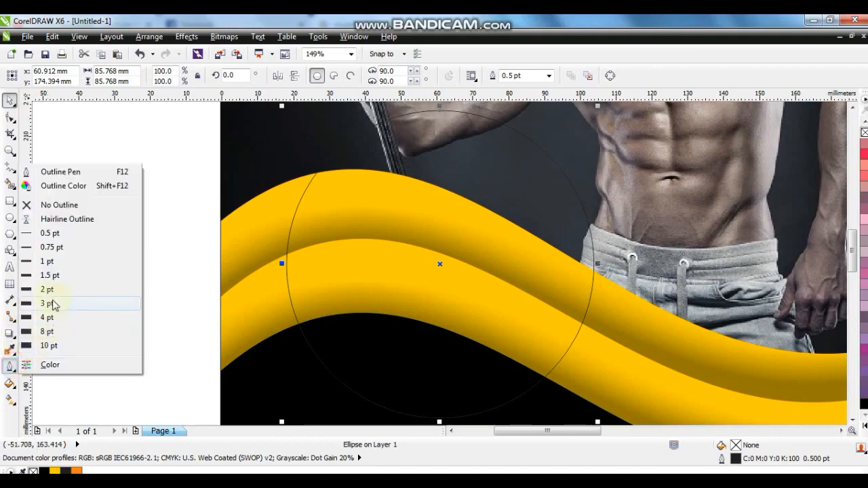
pyautogui.click(52, 301)
pyautogui.click(864, 423)
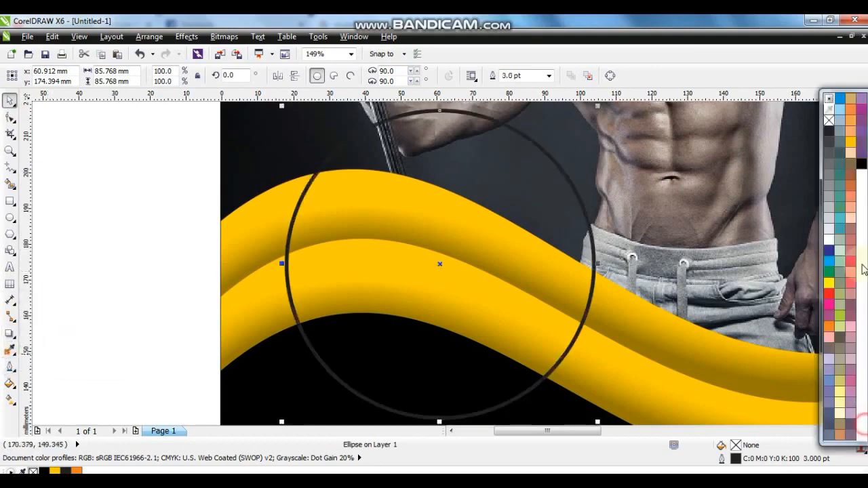
pyautogui.rightClick(826, 239)
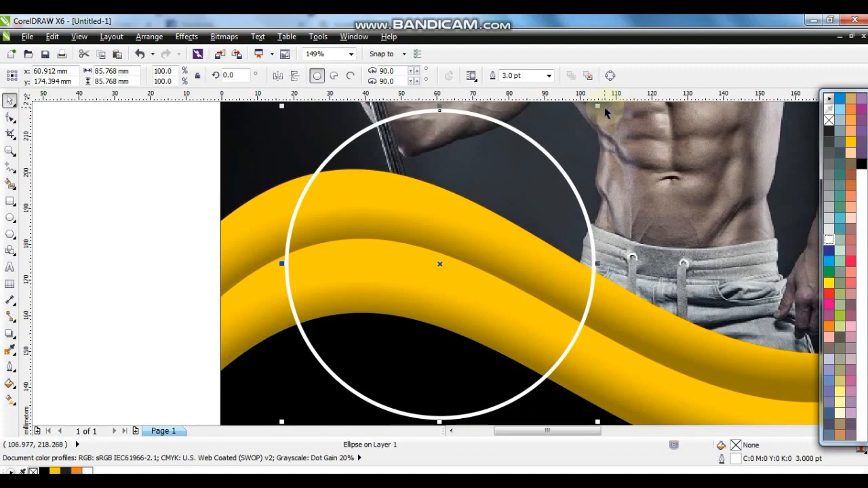
# Step: Make a concentric copy of the circle about 75 mm in diameter, filled white and without an outline
pyautogui.moveTo(596, 107); pyautogui.dragTo(578, 126)
pyautogui.click(863, 244)
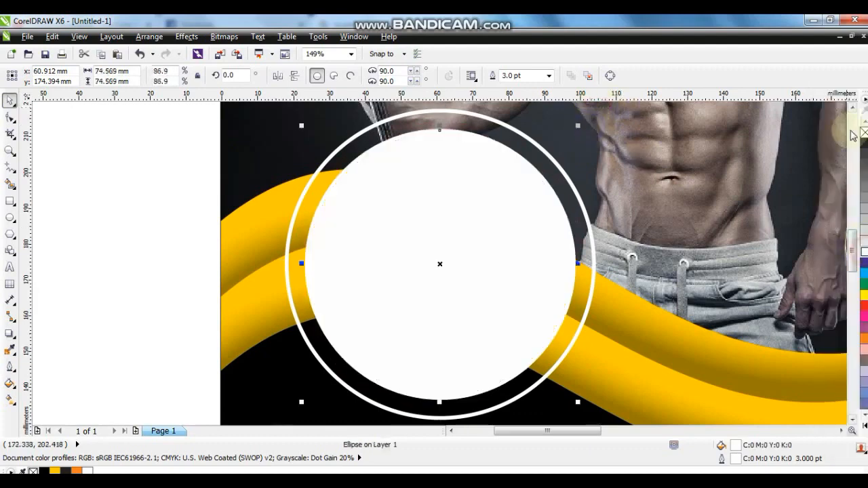
pyautogui.rightClick(864, 133)
# Step: Make another concentric copy of the white disc about 66 mm in diameter and fill it with the bands' yellow
pyautogui.moveTo(572, 125); pyautogui.dragTo(574, 139)
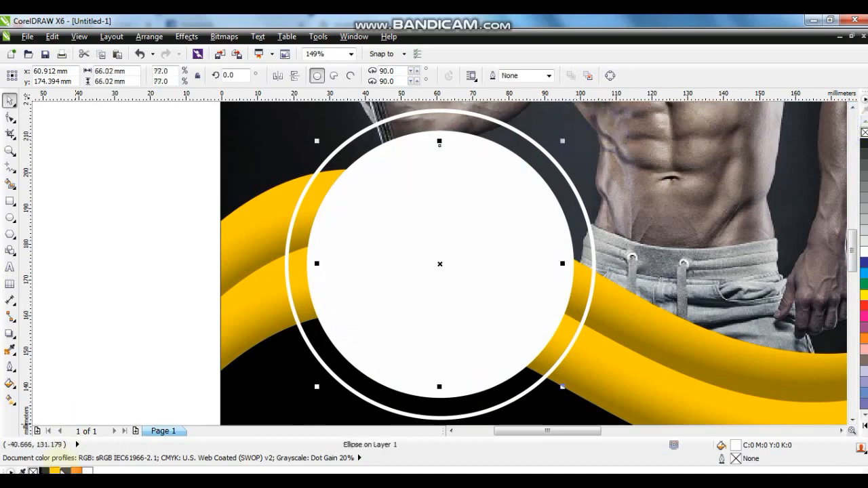
pyautogui.click(54, 471)
pyautogui.click(247, 225)
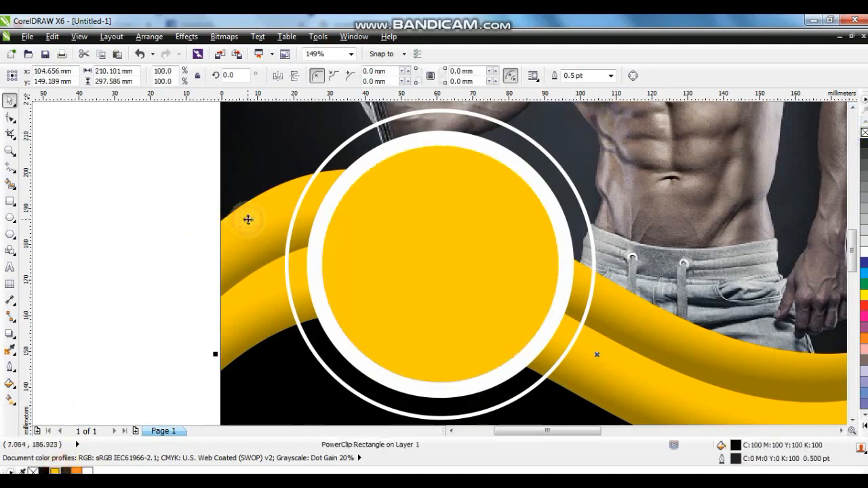
pyautogui.hotkey('shift', 'F4')
pyautogui.click(224, 239)
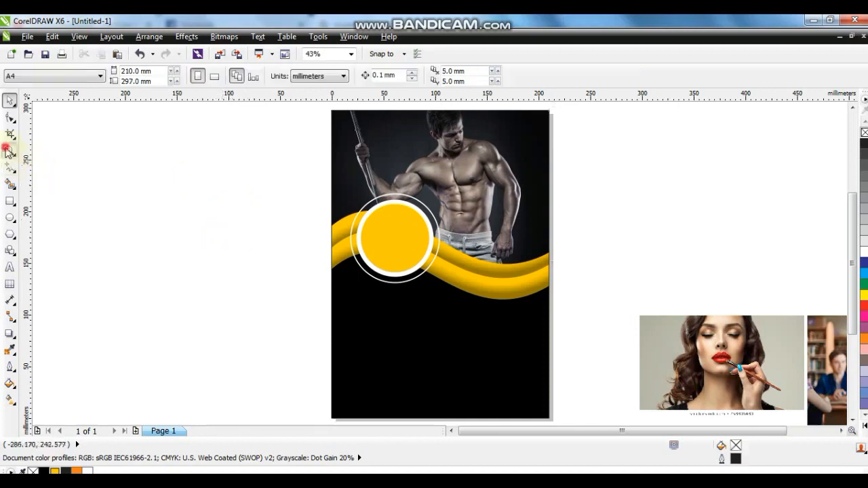
# Step: Add the artistic text "50%off" beside the page and set its font to Placard Condensed
pyautogui.click(9, 151)
pyautogui.moveTo(253, 146); pyautogui.dragTo(625, 368)
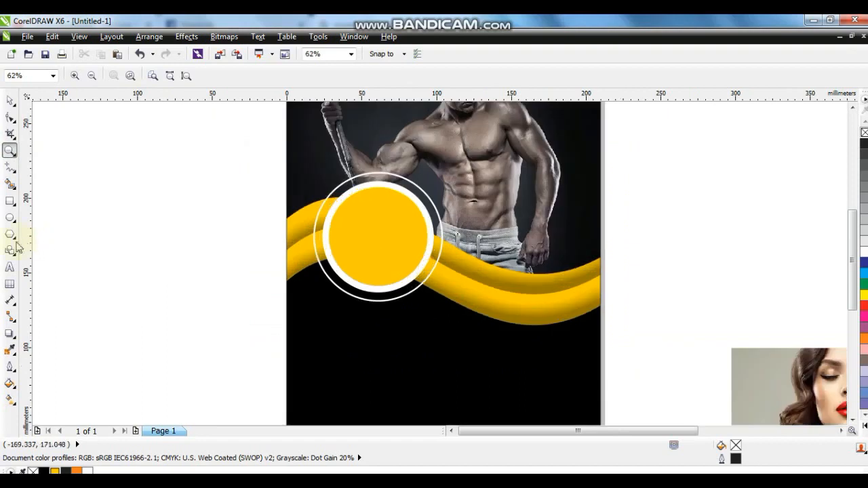
pyautogui.click(106, 257)
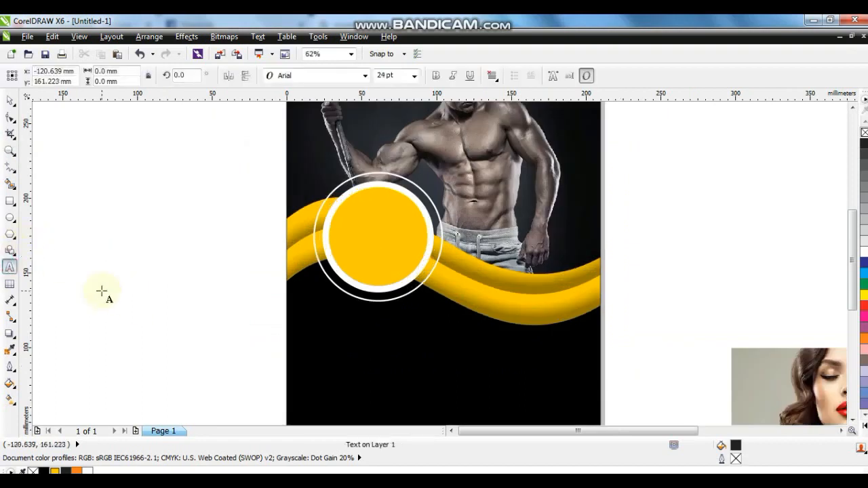
pyautogui.write('50%off')
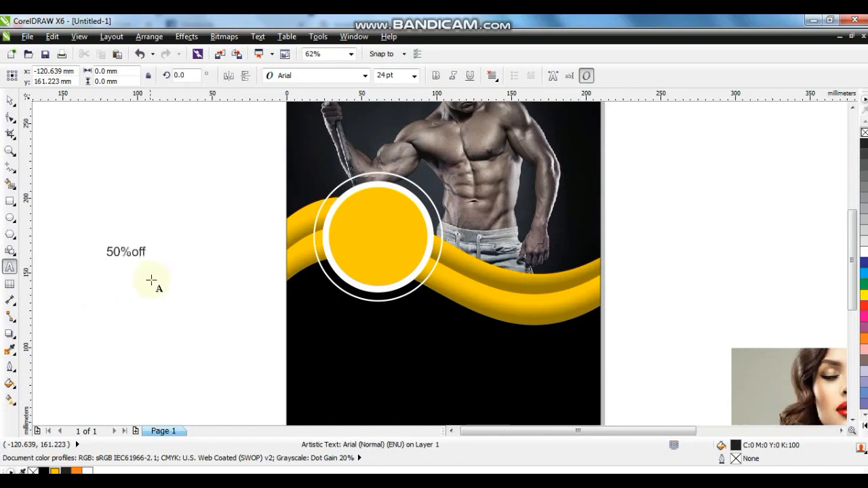
pyautogui.click(10, 100)
pyautogui.click(320, 76)
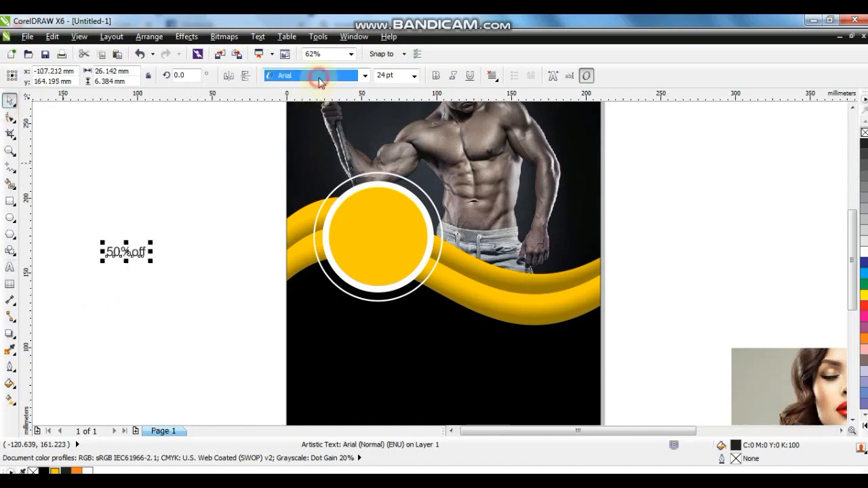
pyautogui.moveTo(307, 105)
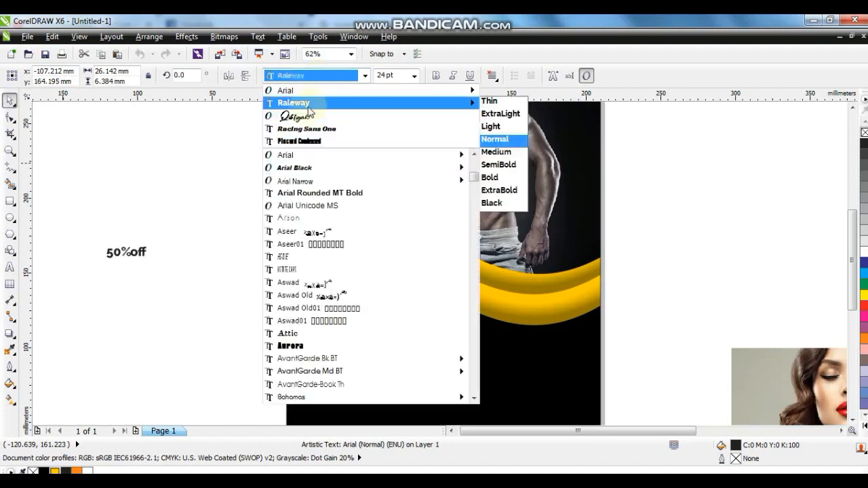
pyautogui.click(305, 143)
# Step: Enlarge the 50%off text to about 50 × 24 mm and place it inside the yellow circle
pyautogui.moveTo(133, 262); pyautogui.dragTo(196, 291)
pyautogui.moveTo(170, 259); pyautogui.dragTo(402, 230)
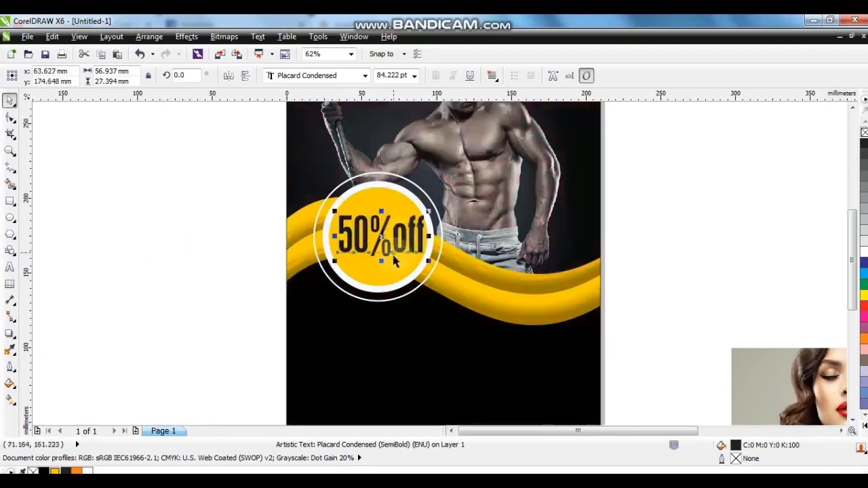
pyautogui.moveTo(429, 263); pyautogui.dragTo(227, 306)
# Step: Place a copy of the 50%off text beside the page and replace its wording with the two lines BODY and LIFE
pyautogui.rightClick(227, 305)
pyautogui.click(10, 267)
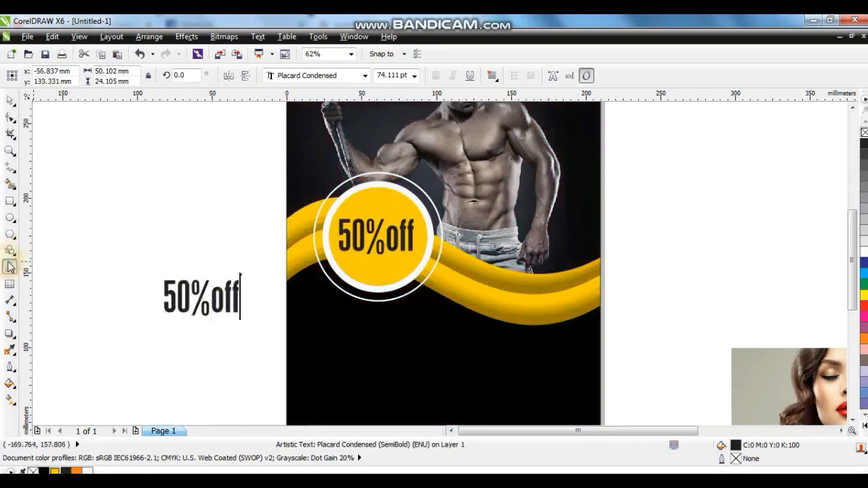
pyautogui.hotkey('ctrl', 'a')
pyautogui.write('BOD')
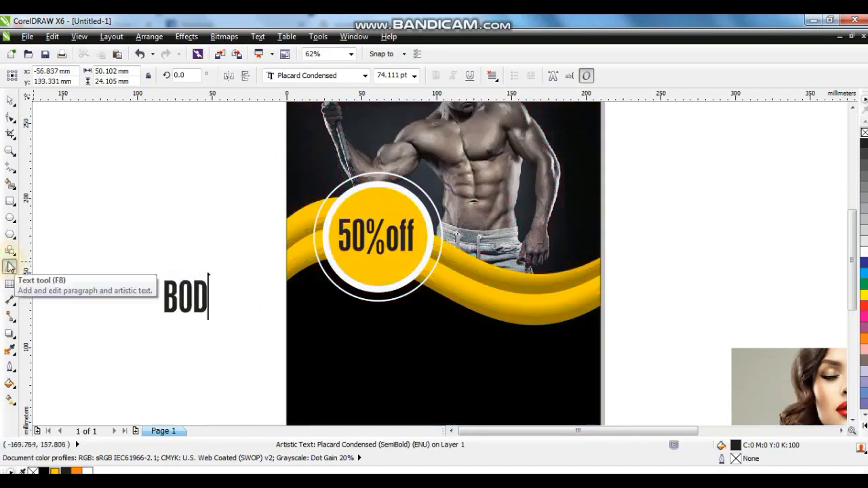
pyautogui.write('Y LIF')
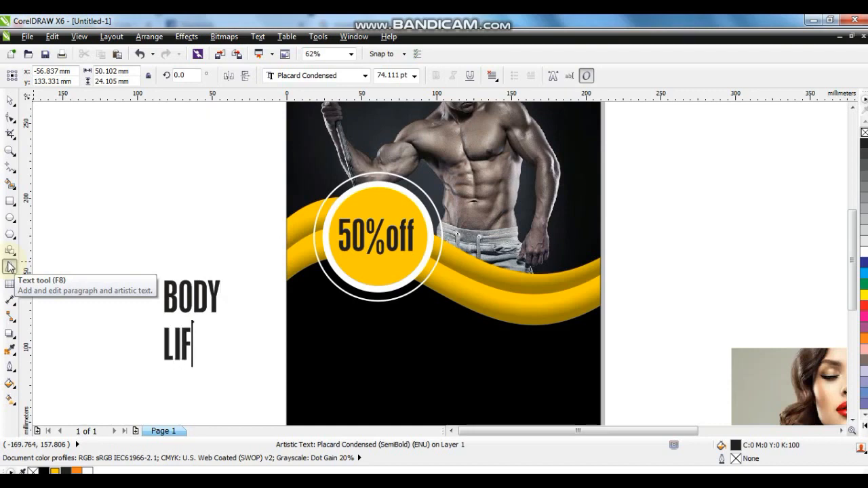
pyautogui.write('E')
# Step: Set the BODY LIFE text's font to Racing Sans One
pyautogui.click(10, 102)
pyautogui.click(365, 75)
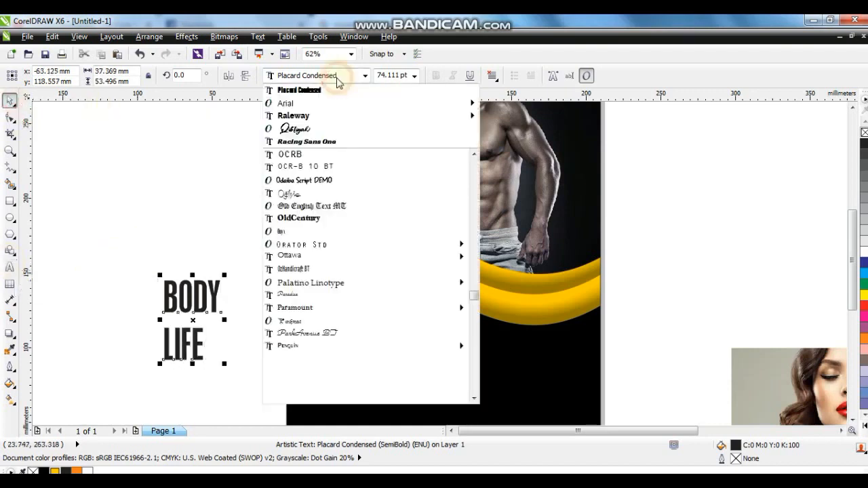
pyautogui.click(332, 141)
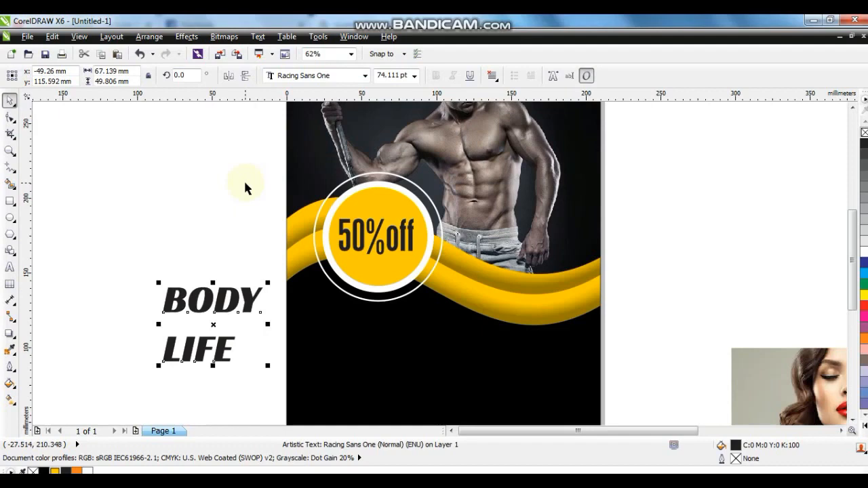
# Step: Break BODY and LIFE into separate text objects and enlarge LIFE to about 64 × 22 mm, close beneath BODY
pyautogui.hotkey('ctrl', 'k')
pyautogui.moveTo(226, 347); pyautogui.dragTo(264, 357)
pyautogui.moveTo(223, 329); pyautogui.dragTo(219, 332)
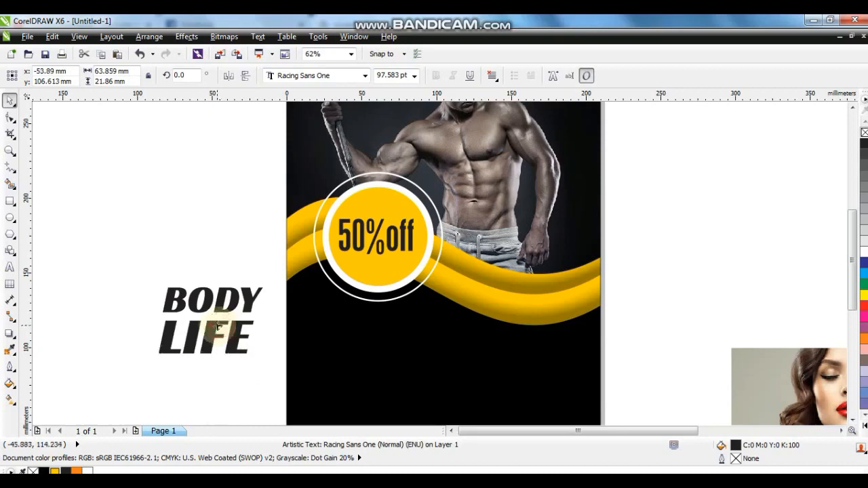
# Step: Colour the letters L and I of LIFE with the bands' yellow
pyautogui.hotkey('shift', 'F2')
pyautogui.click(9, 270)
pyautogui.moveTo(390, 269); pyautogui.dragTo(108, 262)
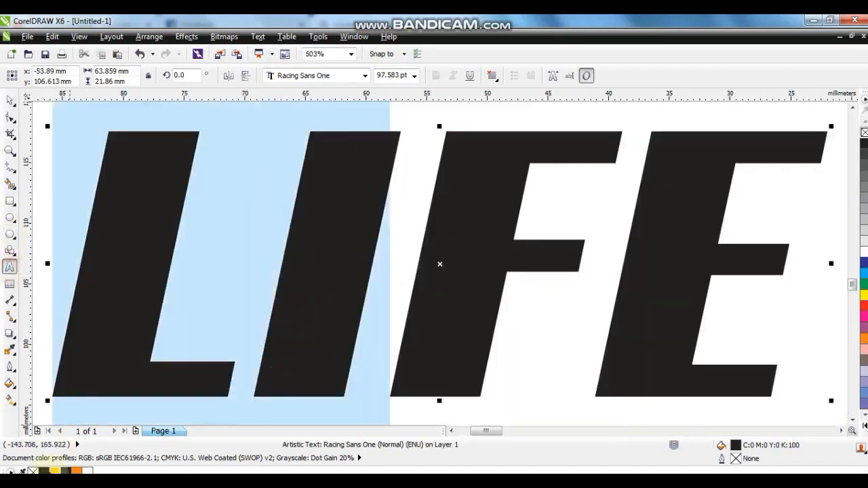
pyautogui.click(53, 472)
# Step: Colour the letters F and E of LIFE white
pyautogui.moveTo(432, 246); pyautogui.dragTo(702, 259)
pyautogui.hotkey('ctrl', 'z')
pyautogui.scroll(-1, 491, 248)
pyautogui.click(490, 248)
pyautogui.moveTo(460, 231); pyautogui.dragTo(740, 236)
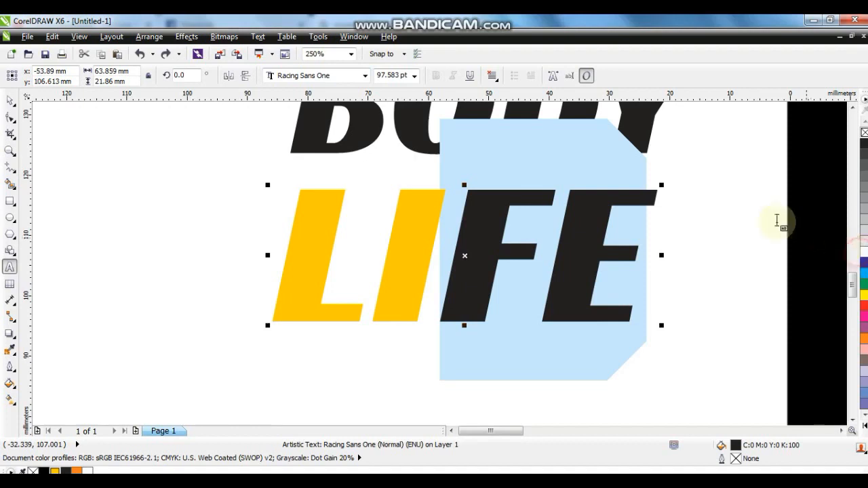
pyautogui.click(857, 253)
pyautogui.click(8, 100)
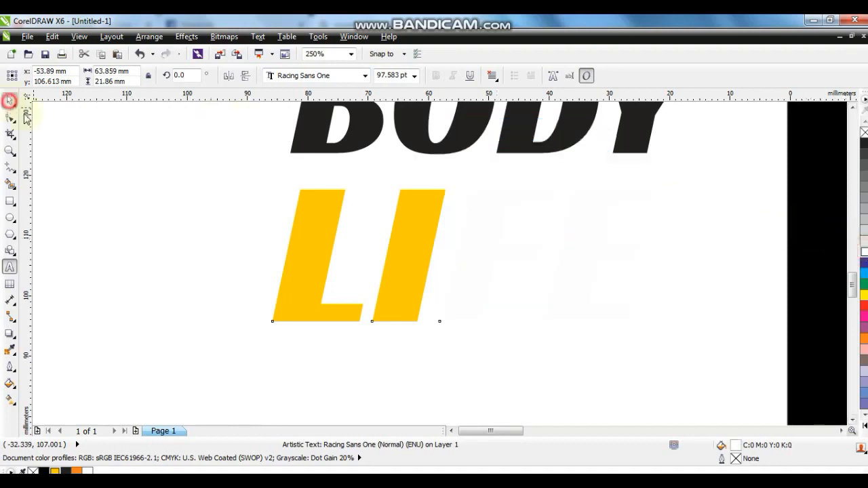
# Step: Colour BODY white, enlarge the BODY LIFE title slightly and place it over the upper-left area of the fitness photo
pyautogui.scroll(-2, 380, 241)
pyautogui.moveTo(278, 136); pyautogui.dragTo(591, 331)
pyautogui.scroll(-2, 591, 330)
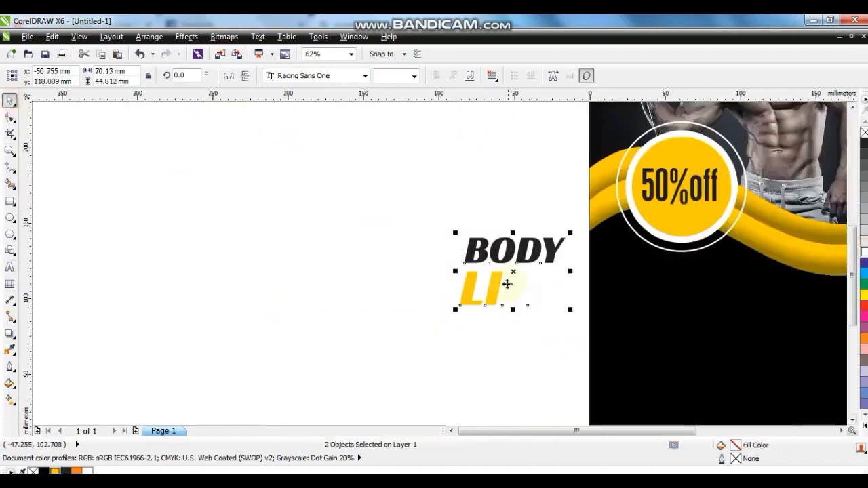
pyautogui.click(729, 316)
pyautogui.scroll(-1, 603, 292)
pyautogui.moveTo(180, 235); pyautogui.dragTo(300, 281)
pyautogui.moveTo(205, 247); pyautogui.dragTo(357, 357)
pyautogui.moveTo(280, 288); pyautogui.dragTo(384, 311)
pyautogui.moveTo(424, 346); pyautogui.dragTo(431, 353)
pyautogui.moveTo(394, 298); pyautogui.dragTo(413, 143)
pyautogui.moveTo(278, 114); pyautogui.dragTo(432, 193)
pyautogui.moveTo(326, 184); pyautogui.dragTo(334, 182)
pyautogui.click(254, 210)
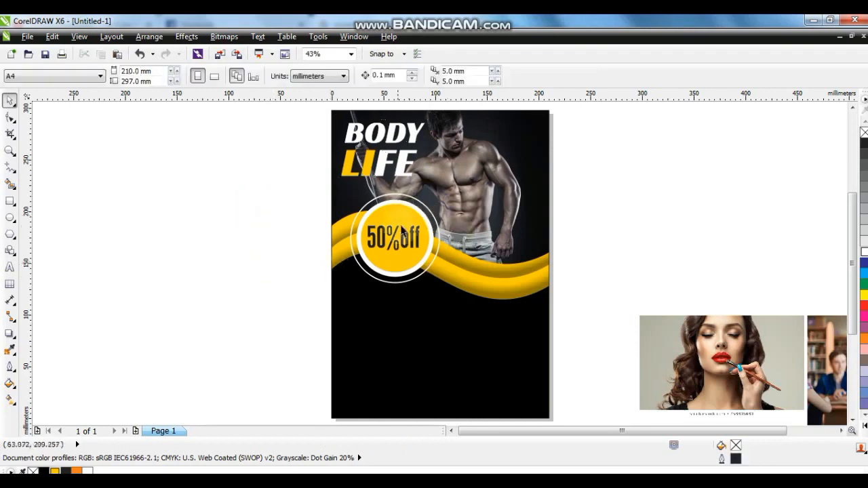
# Step: Place a copy of the 50%off text, about 25 × 12 mm, in the page's lower black area and fill it white
pyautogui.moveTo(402, 239); pyautogui.dragTo(499, 350)
pyautogui.click(863, 251)
pyautogui.hotkey('shift', 'F2')
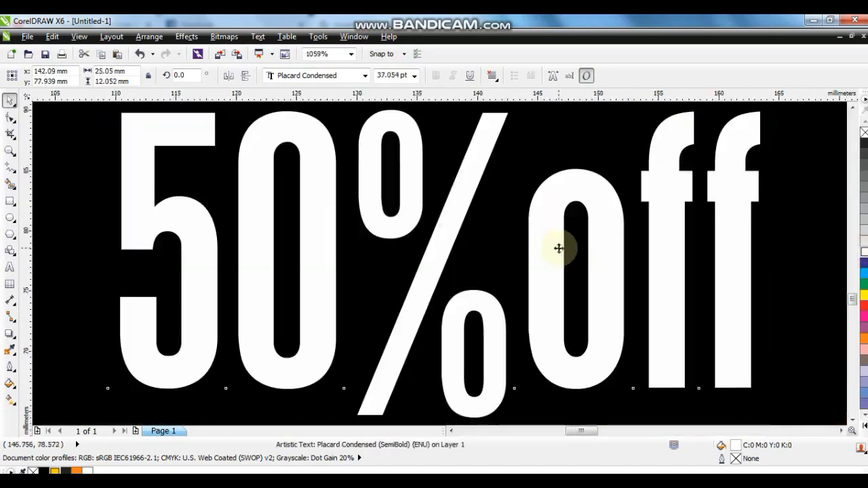
pyautogui.scroll(-3, 515, 265)
# Step: Replace the white copy's wording with two lines reading "industry standard"
pyautogui.click(10, 269)
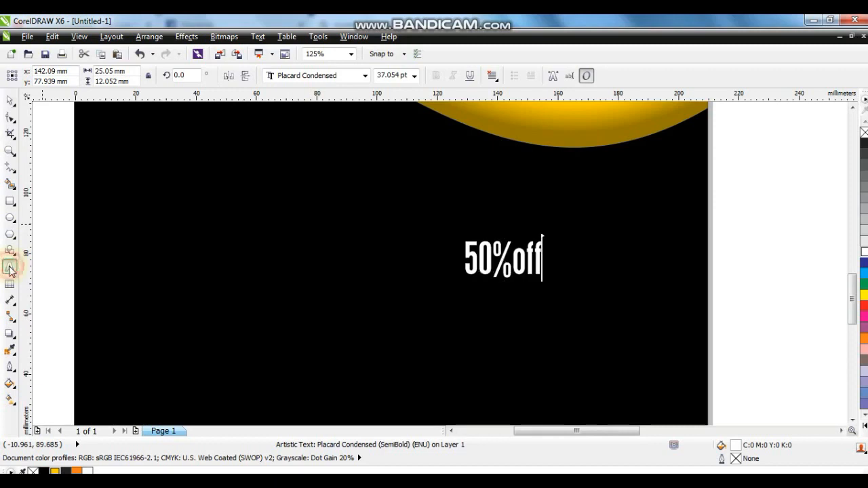
pyautogui.hotkey('ctrl', 'a')
pyautogui.write('in')
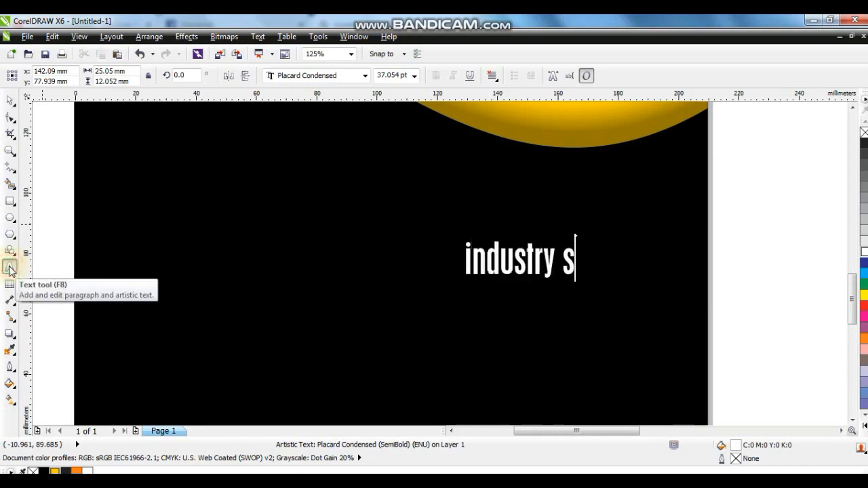
pyautogui.write('dustry standard')
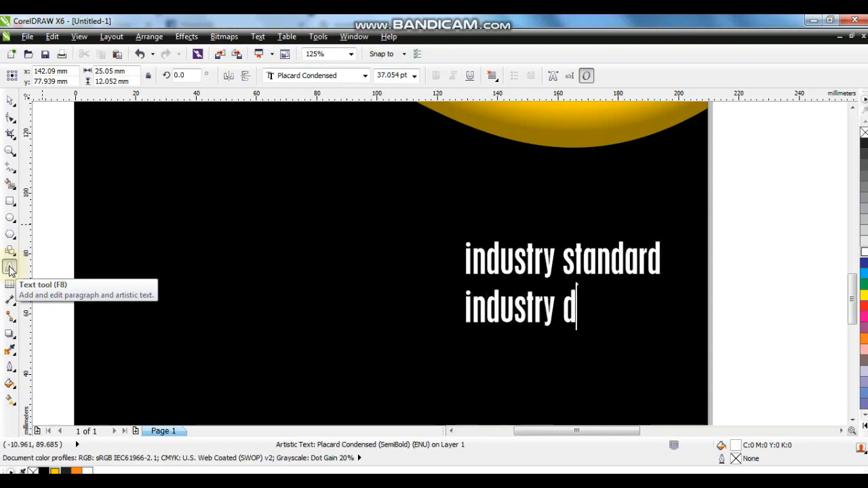
pyautogui.write('ndard')
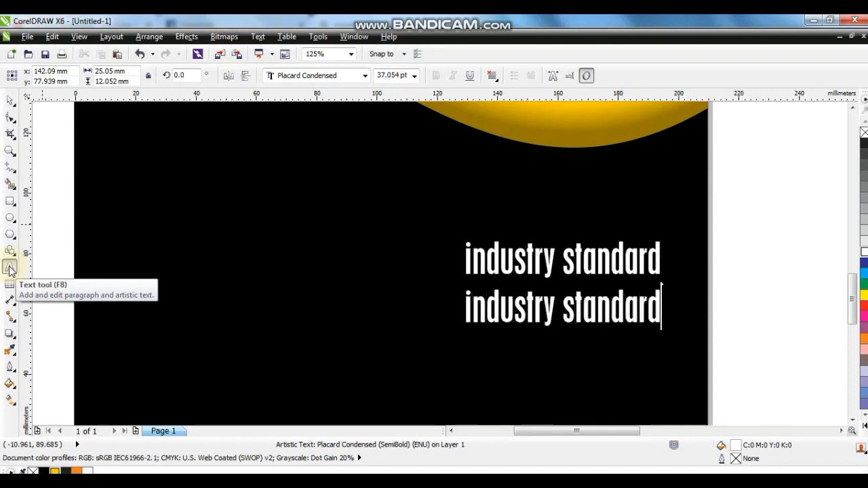
# Step: Copy the "industry standard" line and paste it below until the text has five identical lines
pyautogui.hotkey('shift', 'Home')
pyautogui.hotkey('ctrl', 'c')
pyautogui.press('End')
pyautogui.press('Return')
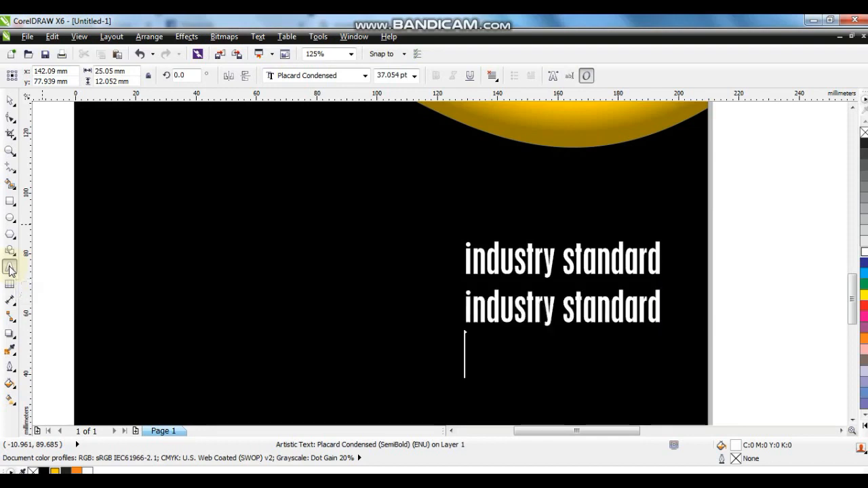
pyautogui.hotkey('ctrl', 'v')
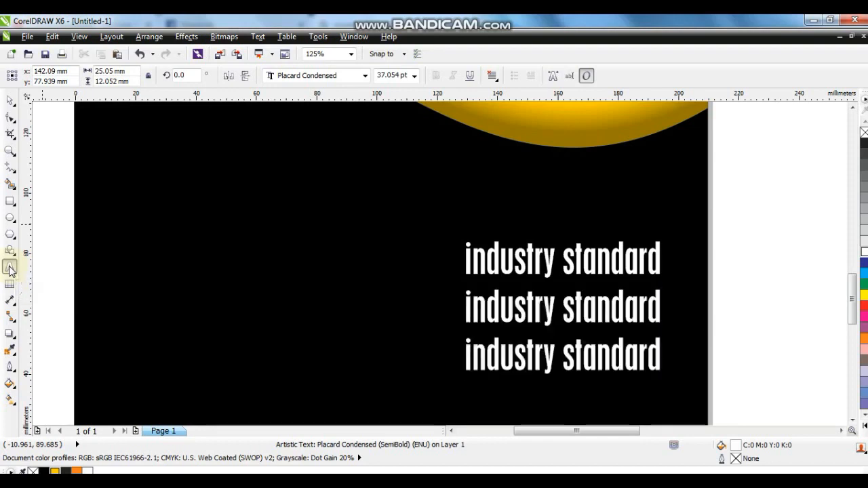
pyautogui.hotkey('ctrl', 'v')
pyautogui.press('Return')
pyautogui.hotkey('ctrl', 'v')
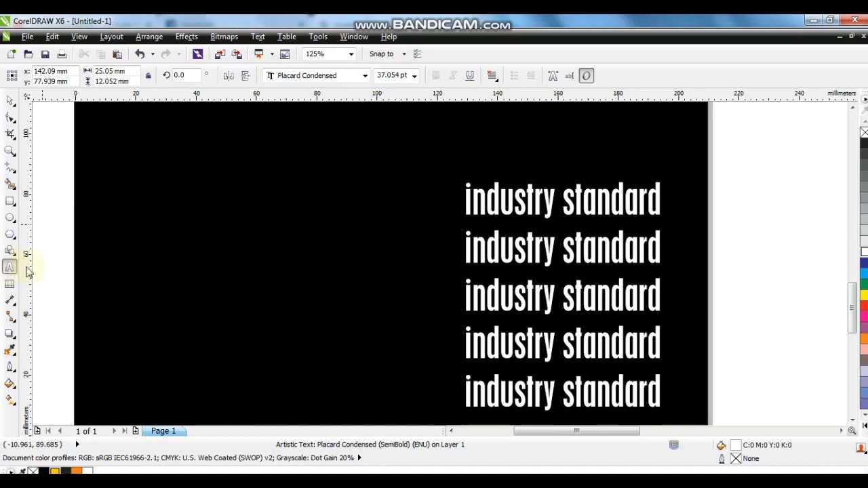
# Step: Change the font of the five-line "industry standard" text to Arial
pyautogui.click(10, 103)
pyautogui.click(330, 75)
pyautogui.write('A.D. MONO')
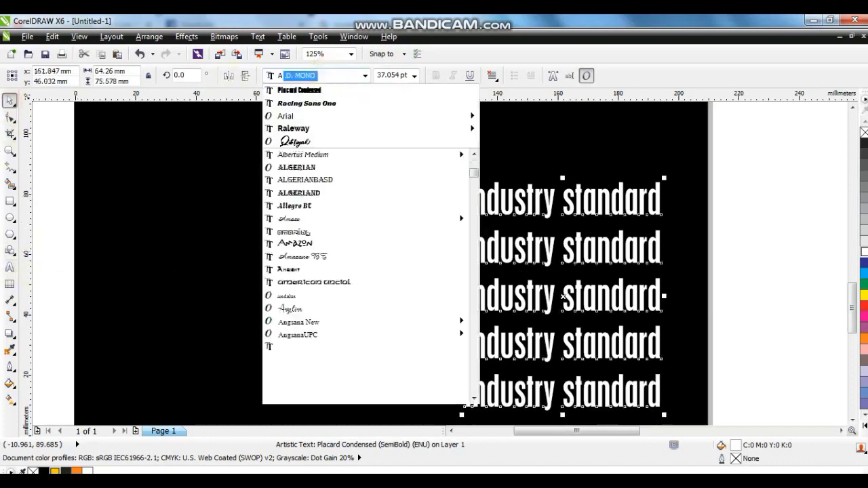
pyautogui.click(285, 116)
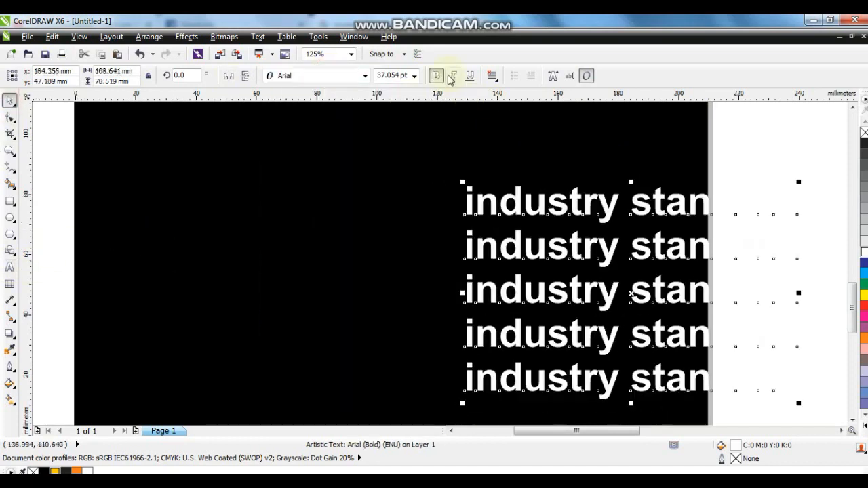
# Step: Shrink the five-line text to about 53 mm wide and move it up and inward within the page's lower black area
pyautogui.moveTo(797, 183); pyautogui.dragTo(630, 271)
pyautogui.click(628, 239)
pyautogui.hotkey('shift', 'F4')
pyautogui.click(674, 285)
pyautogui.moveTo(512, 375); pyautogui.dragTo(480, 332)
pyautogui.click(253, 327)
# Step: Draw a rectangle about 73 × 10.5 mm directly above the "industry standard" list
pyautogui.click(10, 152)
pyautogui.moveTo(333, 267); pyautogui.dragTo(619, 408)
pyautogui.click(9, 201)
pyautogui.moveTo(360, 211); pyautogui.dragTo(536, 236)
# Step: Convert the rectangle to curves and pull both upper corners inward to form a symmetrical trapezoid
pyautogui.click(9, 117)
pyautogui.click(452, 236)
pyautogui.hotkey('ctrl', 'q')
pyautogui.click(360, 212)
pyautogui.moveTo(360, 212); pyautogui.dragTo(374, 211)
pyautogui.moveTo(535, 211); pyautogui.dragTo(522, 211)
# Step: Fill the trapezoid Deep Yellow and scale it down slightly as a header banner above the list
pyautogui.click(9, 101)
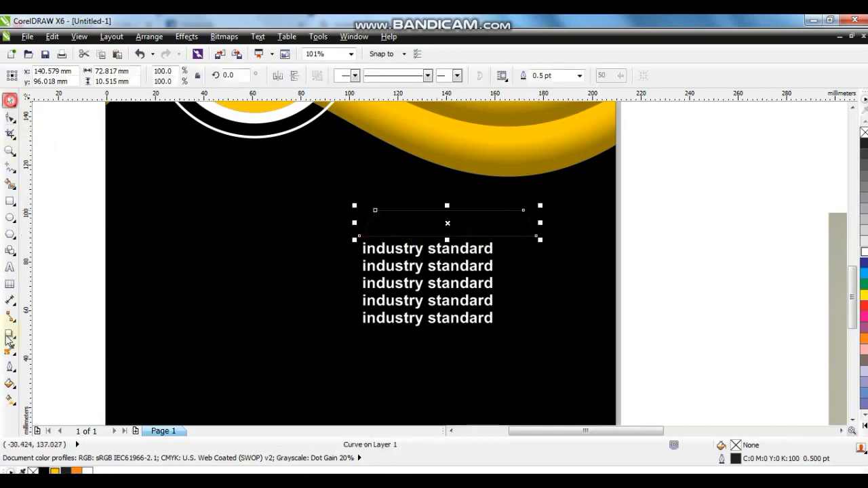
pyautogui.click(54, 471)
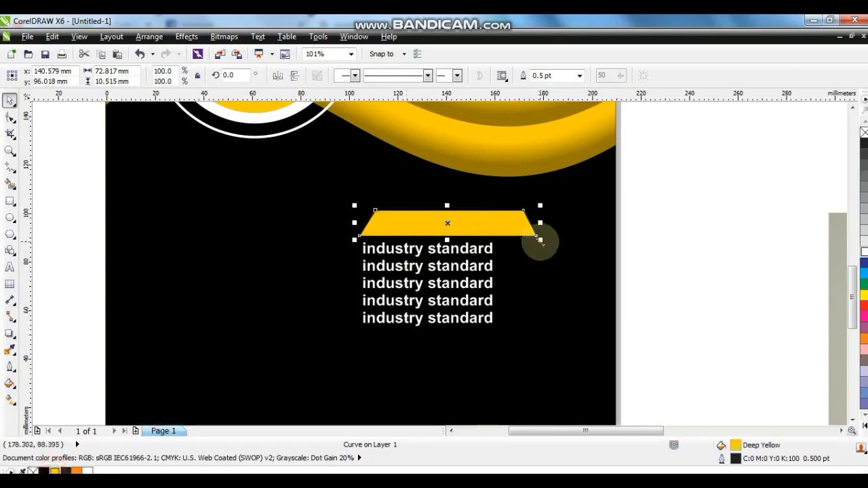
pyautogui.moveTo(540, 242); pyautogui.dragTo(533, 240)
# Step: Place a copy of the list text on the yellow banner and replace its wording with "Dummy Text"
pyautogui.moveTo(476, 250); pyautogui.dragTo(475, 227)
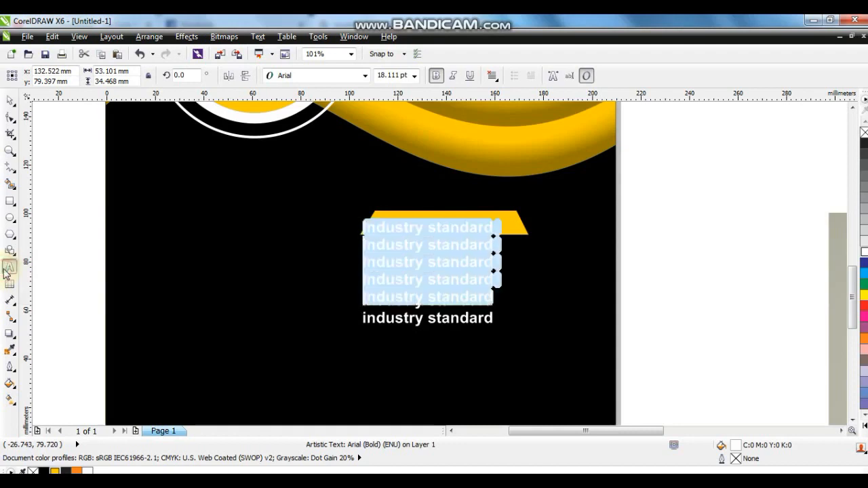
pyautogui.write('Dummy Text')
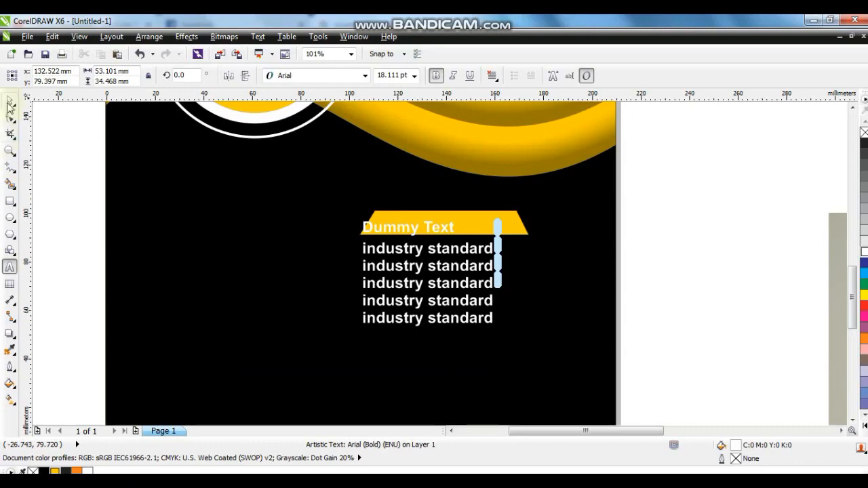
pyautogui.click(10, 104)
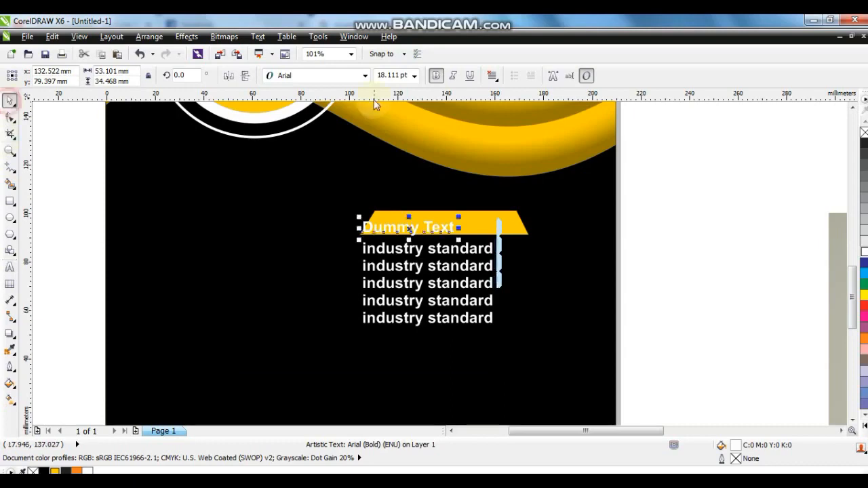
# Step: Centre the "Dummy Text" heading horizontally and vertically on the yellow banner
pyautogui.moveTo(416, 231); pyautogui.dragTo(439, 226)
pyautogui.keyDown('shift'); pyautogui.click(508, 231); pyautogui.keyUp('shift')
pyautogui.press('c')
pyautogui.press('e')
pyautogui.press('Escape')
# Step: Colour the "Dummy Text" heading black
pyautogui.click(469, 223)
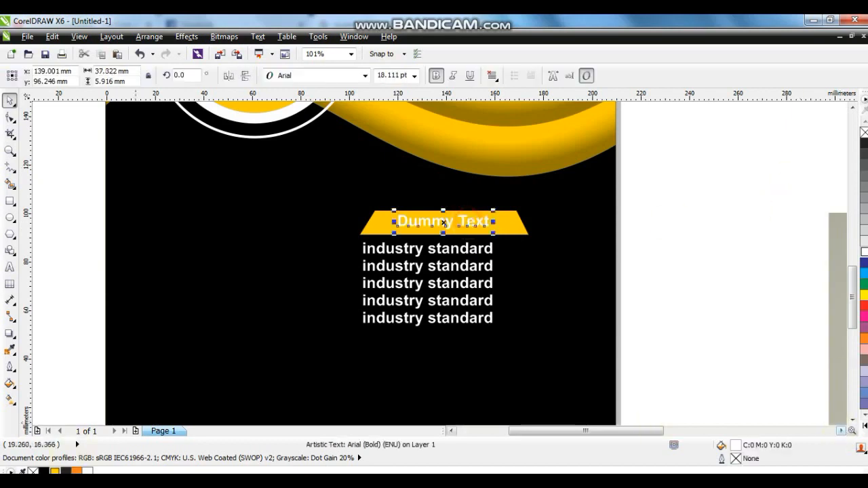
pyautogui.click(620, 335)
pyautogui.click(595, 330)
# Step: Increase the line spacing of the "industry standard" list so it is about 42 mm tall
pyautogui.click(409, 269)
pyautogui.click(10, 118)
pyautogui.moveTo(360, 332); pyautogui.dragTo(359, 348)
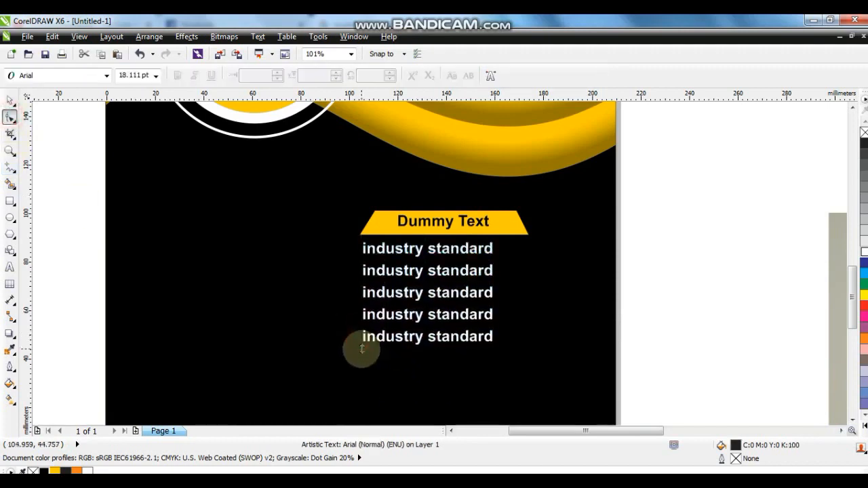
pyautogui.click(8, 101)
pyautogui.click(544, 310)
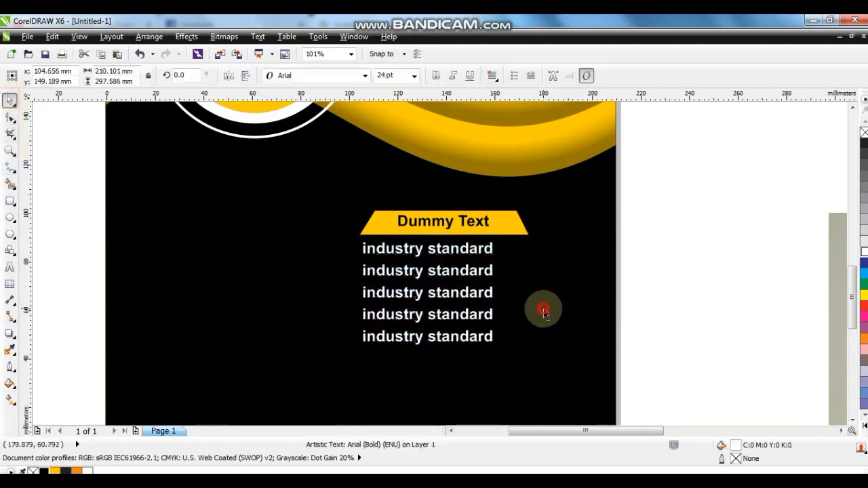
# Step: Centre the "industry standard" list horizontally beneath the yellow "Dummy Text" banner
pyautogui.hotkey('shift', 'F4')
pyautogui.click(602, 327)
pyautogui.click(495, 340)
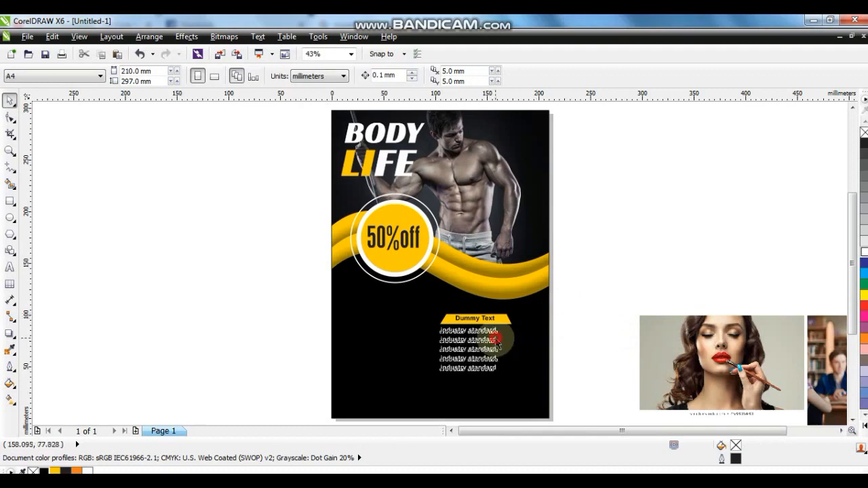
pyautogui.keyDown('shift'); pyautogui.click(507, 321); pyautogui.keyUp('shift')
pyautogui.click(581, 344)
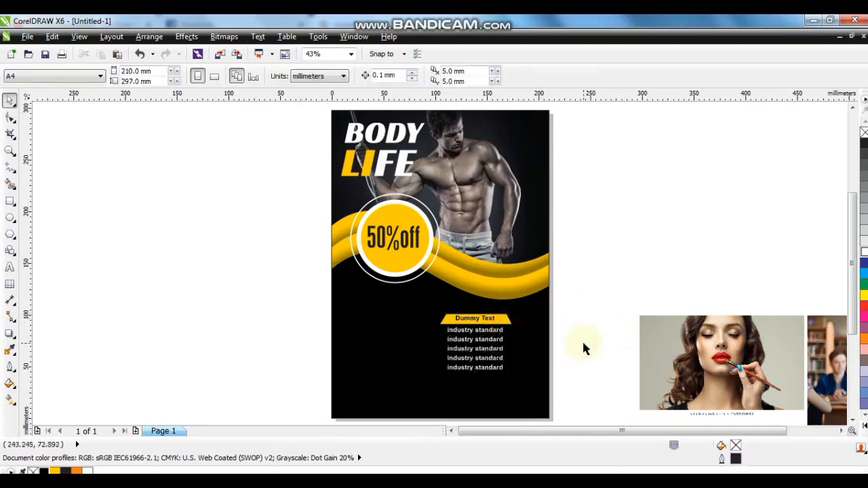
# Step: Copy the list to the black area's left side and reword it as six lines reading "industry standardindustry standard"
pyautogui.moveTo(469, 328); pyautogui.dragTo(373, 309)
pyautogui.rightClick(373, 310)
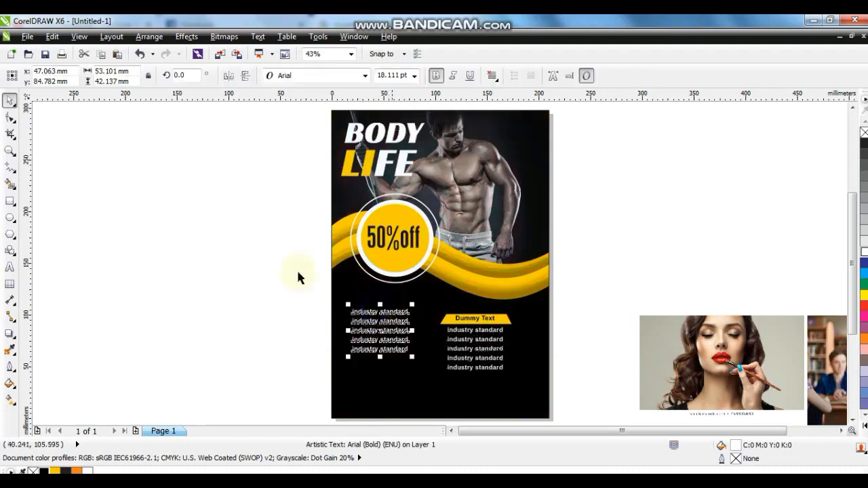
pyautogui.click(8, 271)
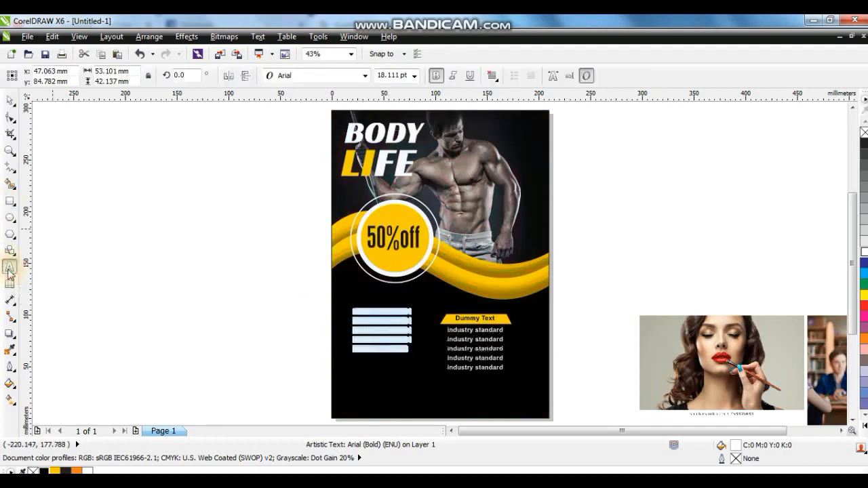
pyautogui.press('Delete')
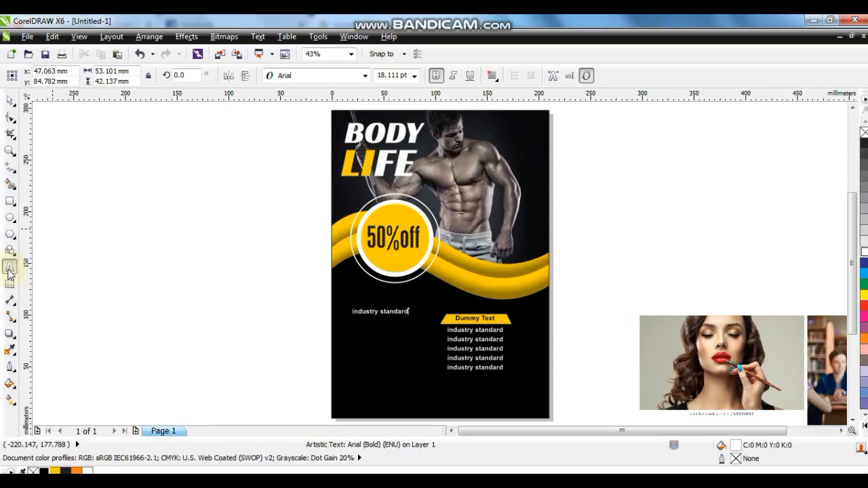
pyautogui.hotkey('ctrl', 'a')
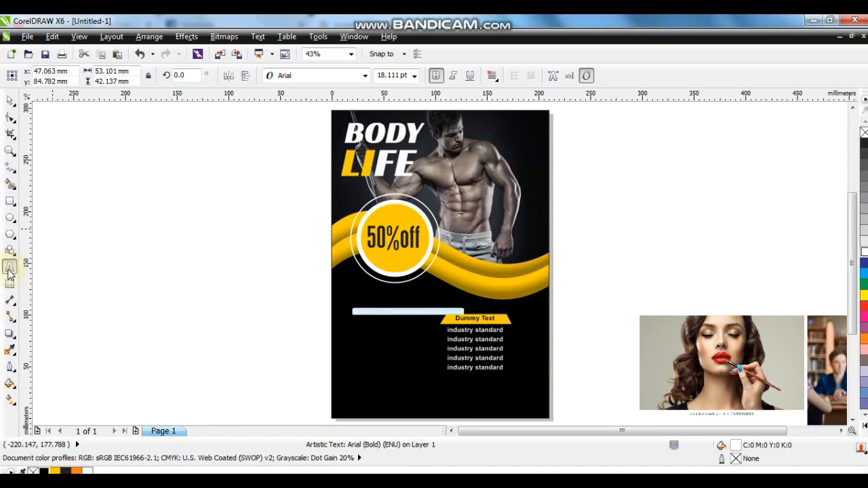
pyautogui.press('Right')
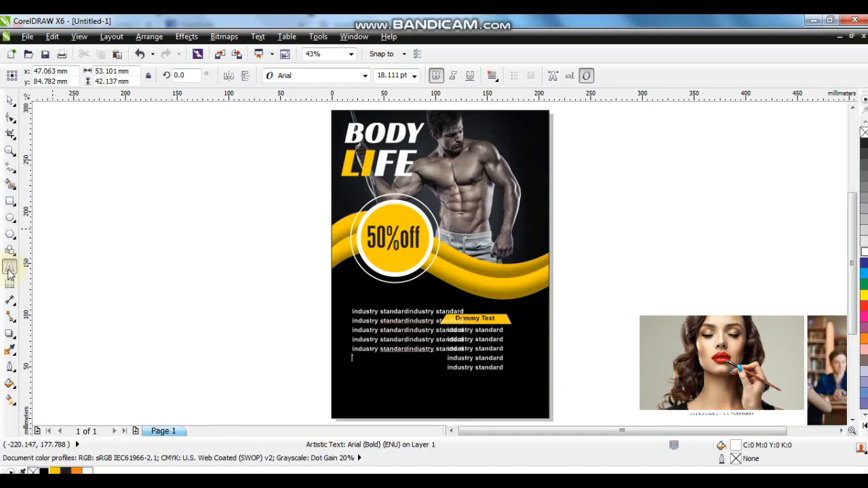
# Step: Move the wide text block beside the list, shrink it to about 93 mm wide, and centre the two vertically
pyautogui.click(6, 95)
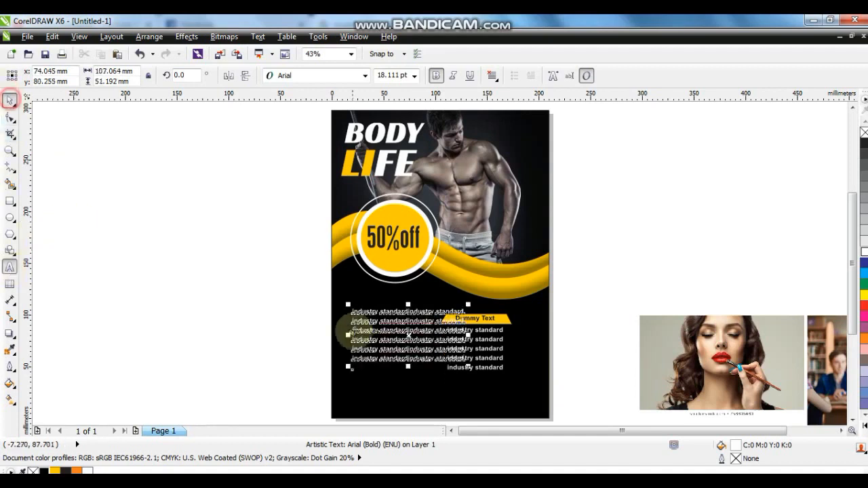
pyautogui.moveTo(364, 329); pyautogui.dragTo(347, 342)
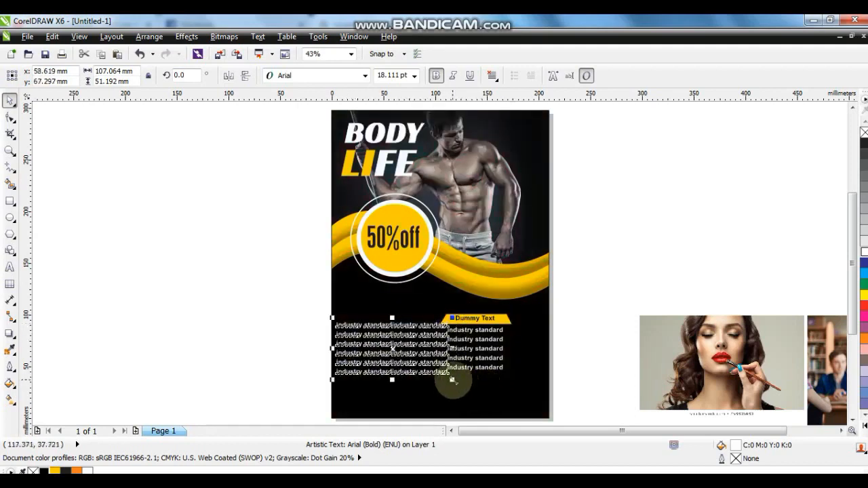
pyautogui.moveTo(452, 380); pyautogui.dragTo(434, 379)
pyautogui.keyDown('shift'); pyautogui.click(469, 333); pyautogui.keyUp('shift')
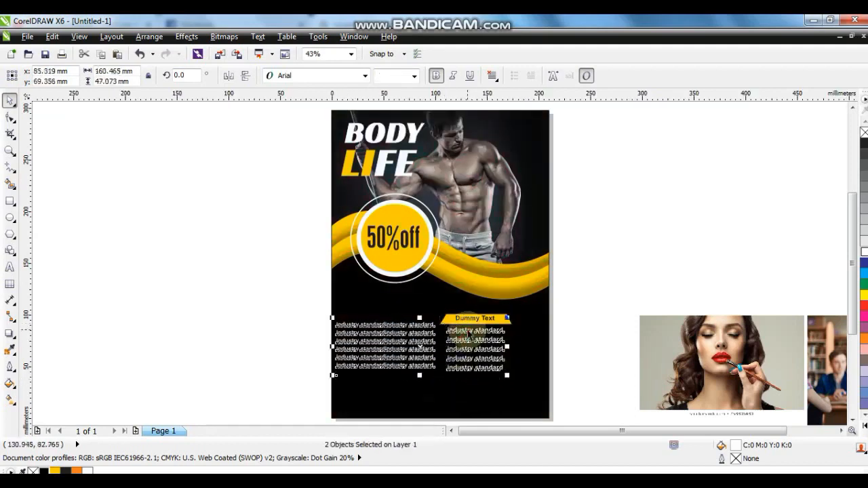
pyautogui.click(270, 310)
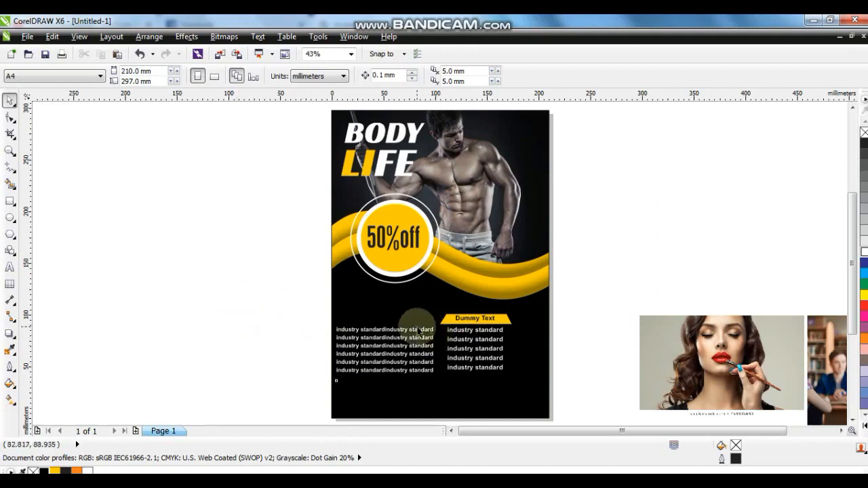
# Step: Copy the wide text block below itself and replace its wording with "OPEN DAILY : PHONE:" followed by the phone number
pyautogui.moveTo(417, 331); pyautogui.dragTo(419, 382)
pyautogui.rightClick(419, 382)
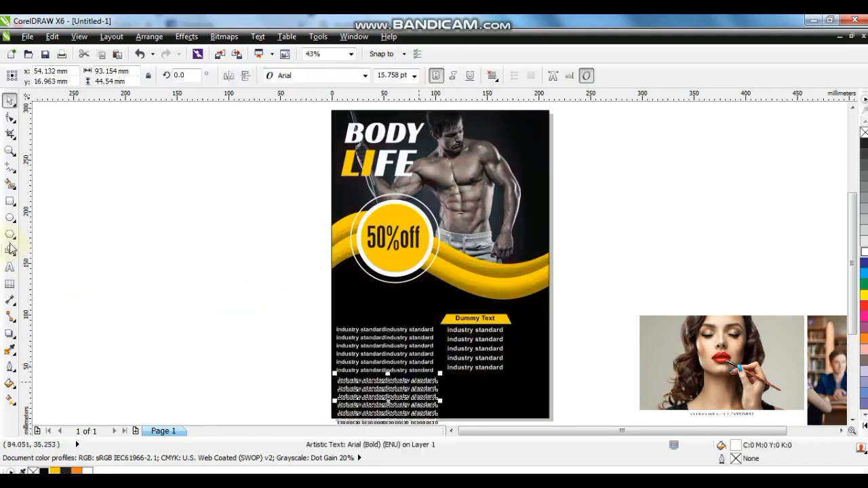
pyautogui.click(5, 267)
pyautogui.hotkey('shift', 'Up')
pyautogui.hotkey('shift', 'Up')
pyautogui.hotkey('shift', 'Up')
pyautogui.hotkey('shift', 'Up')
pyautogui.hotkey('shift', 'Up')
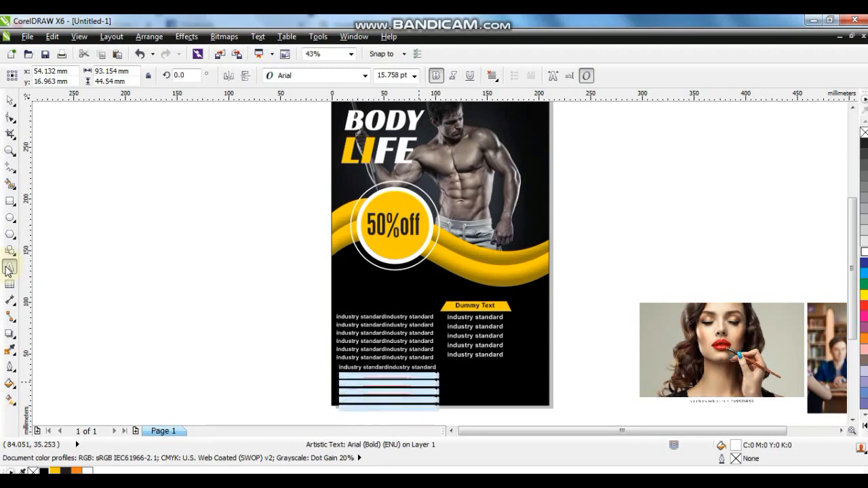
pyautogui.write('o')
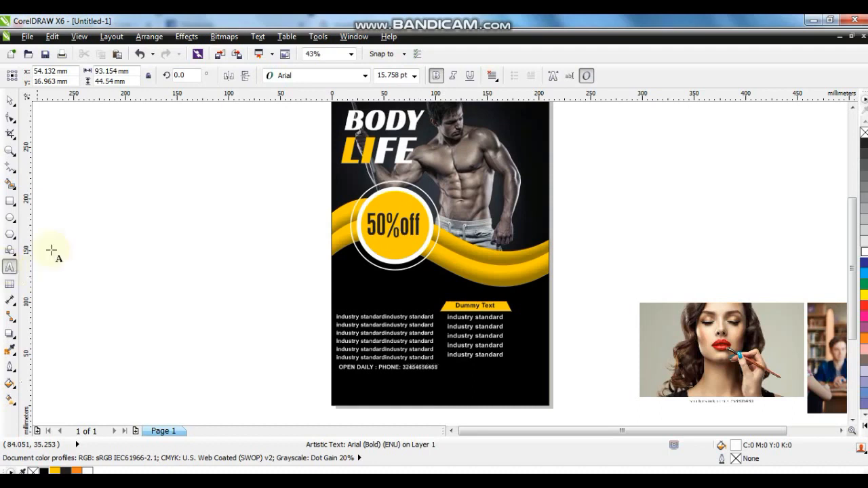
# Step: Enlarge the contact line to nearly the page width and reposition the text blocks and banner evenly above it
pyautogui.click(9, 101)
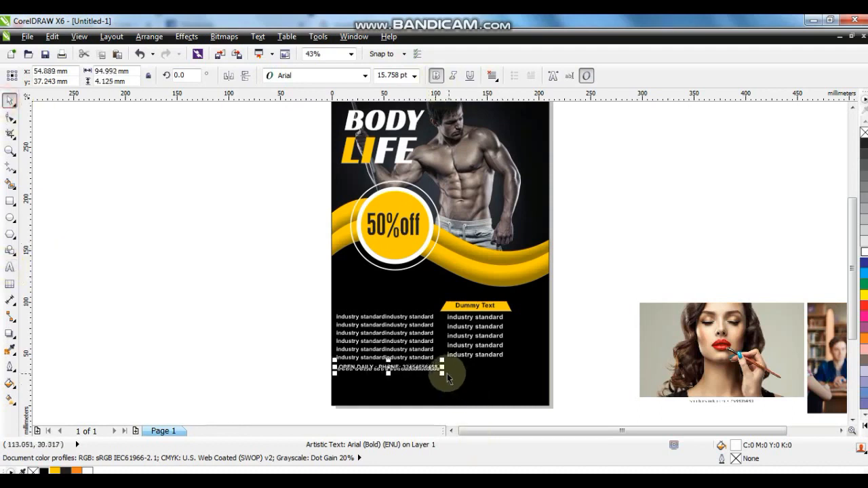
pyautogui.moveTo(444, 373); pyautogui.dragTo(510, 388)
pyautogui.moveTo(575, 295); pyautogui.dragTo(438, 366)
pyautogui.moveTo(475, 329)
pyautogui.mouseDown()
pyautogui.moveTo(481, 272)
pyautogui.moveTo(490, 329)
pyautogui.mouseUp()
pyautogui.moveTo(580, 284); pyautogui.dragTo(327, 377)
pyautogui.moveTo(387, 346); pyautogui.dragTo(392, 345)
pyautogui.moveTo(398, 312); pyautogui.dragTo(401, 322)
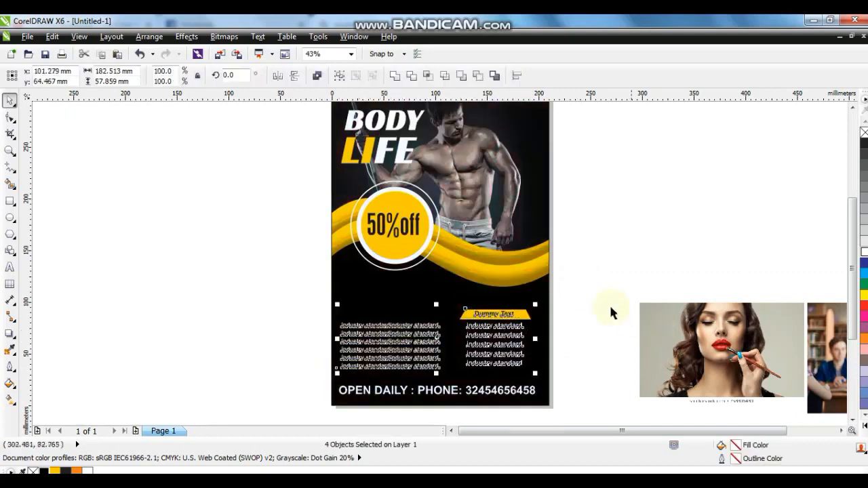
# Step: Select the whole flyer and place a copy of it beside the page on the left
pyautogui.click(519, 330)
pyautogui.scroll(-2, 519, 330)
pyautogui.moveTo(554, 363); pyautogui.dragTo(430, 208)
pyautogui.moveTo(481, 234); pyautogui.dragTo(367, 233)
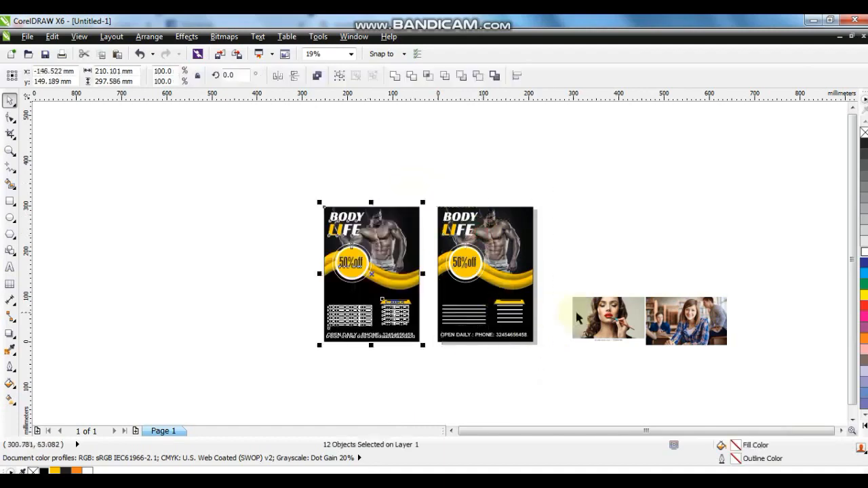
# Step: Move the makeup portrait photo to the empty area left of the flyer copy
pyautogui.click(609, 318)
pyautogui.moveTo(608, 317); pyautogui.dragTo(266, 249)
pyautogui.moveTo(214, 212); pyautogui.dragTo(616, 397)
pyautogui.scroll(2, 334, 283)
pyautogui.click(267, 222)
# Step: PowerClip the makeup portrait inside the flyer copy's black page rectangle
pyautogui.click(210, 196)
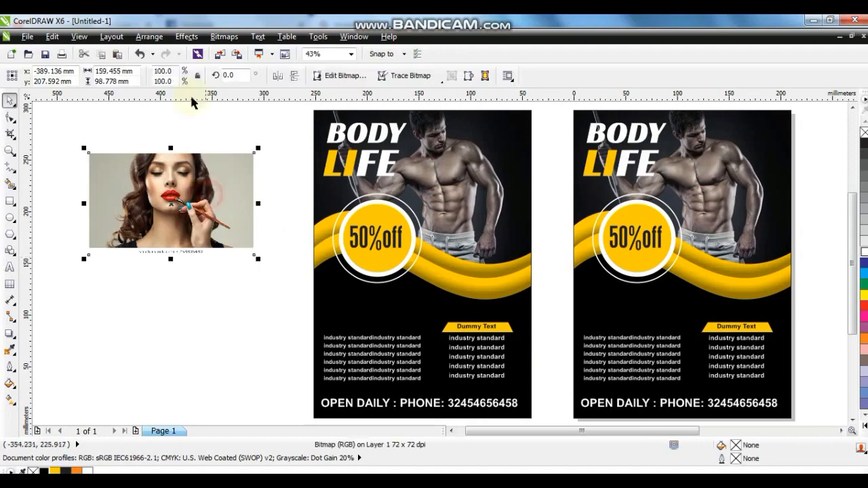
pyautogui.click(188, 37)
pyautogui.click(300, 215)
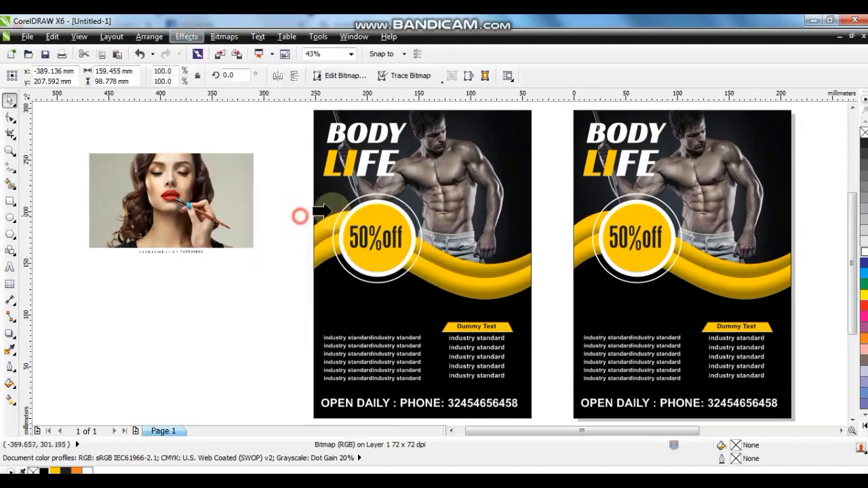
pyautogui.click(486, 135)
# Step: Open the flyer copy's PowerClip contents for editing and delete the fitness photo
pyautogui.rightClick(486, 135)
pyautogui.click(527, 69)
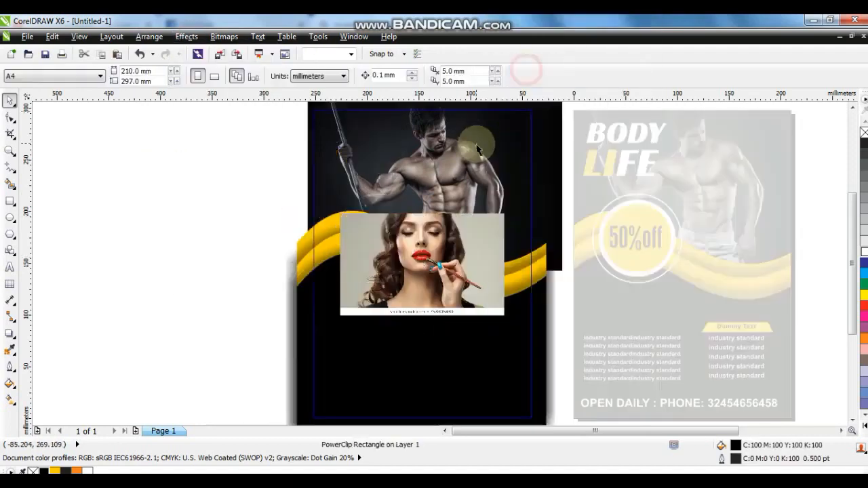
pyautogui.click(476, 144)
pyautogui.press('Delete')
# Step: Send the makeup portrait behind the waves, move it to the page's upper area and enlarge it to about 249 × 164 mm
pyautogui.click(481, 238)
pyautogui.hotkey('shift', 'pagedown')
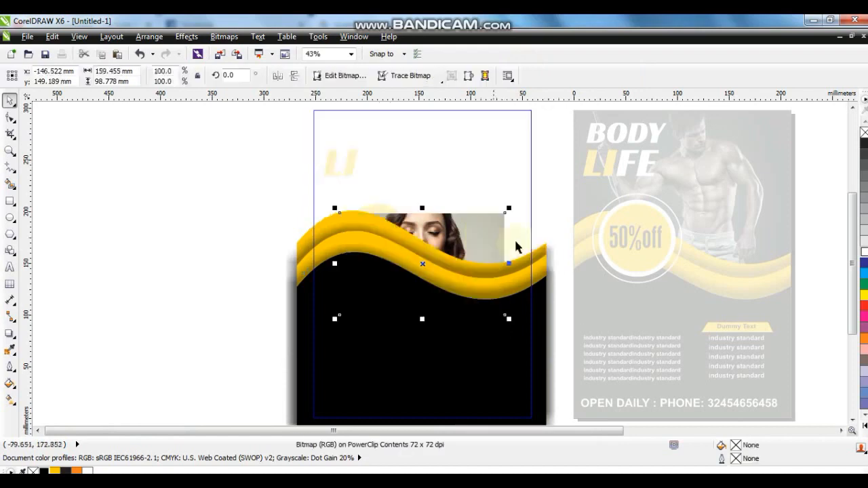
pyautogui.moveTo(497, 227); pyautogui.dragTo(507, 135)
pyautogui.hotkey('ctrl', 'z')
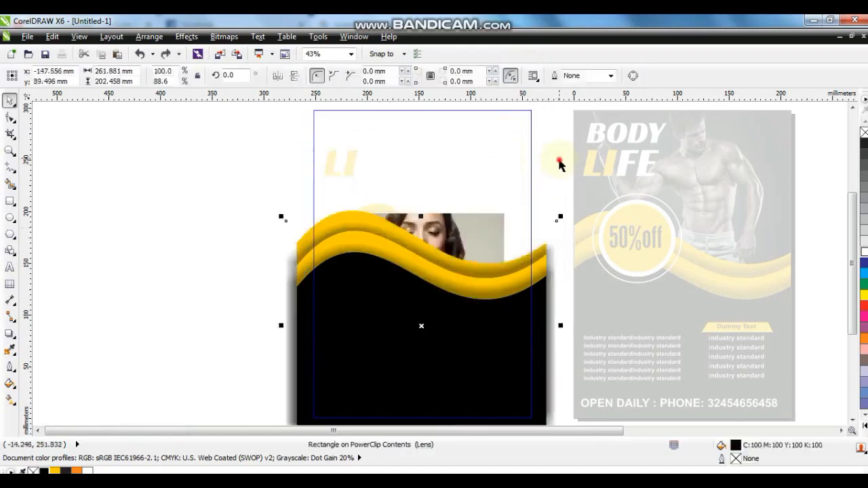
pyautogui.moveTo(558, 158); pyautogui.dragTo(310, 331)
pyautogui.moveTo(425, 264); pyautogui.dragTo(391, 160)
pyautogui.moveTo(473, 211); pyautogui.dragTo(568, 340)
pyautogui.moveTo(436, 273); pyautogui.dragTo(436, 281)
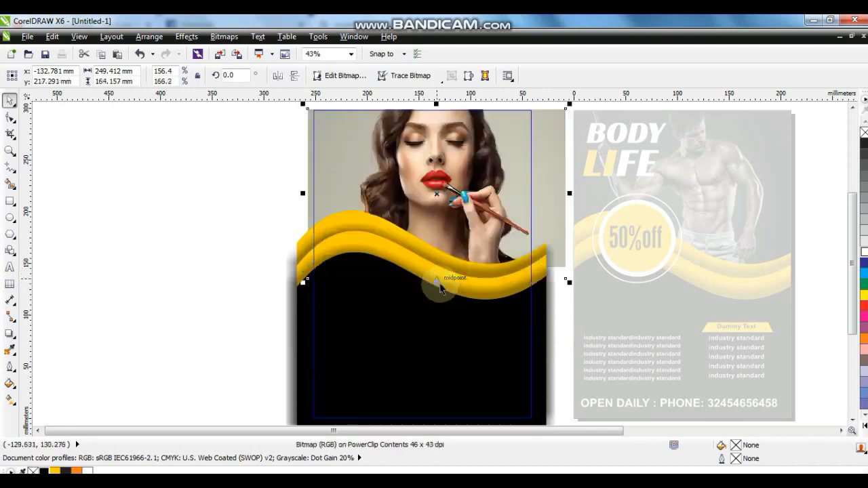
# Step: Try filling the transparent shadow rectangle behind the waves red, and undo the fill
pyautogui.click(304, 232)
pyautogui.click(864, 306)
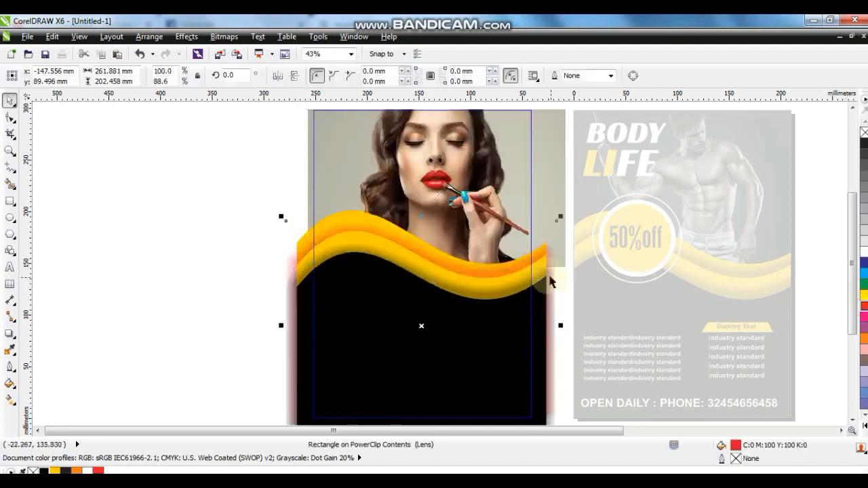
pyautogui.hotkey('ctrl', 'z')
# Step: Fill both yellow waves in the flyer copy's PowerClip contents with red (M:100 Y:100)
pyautogui.click(402, 246)
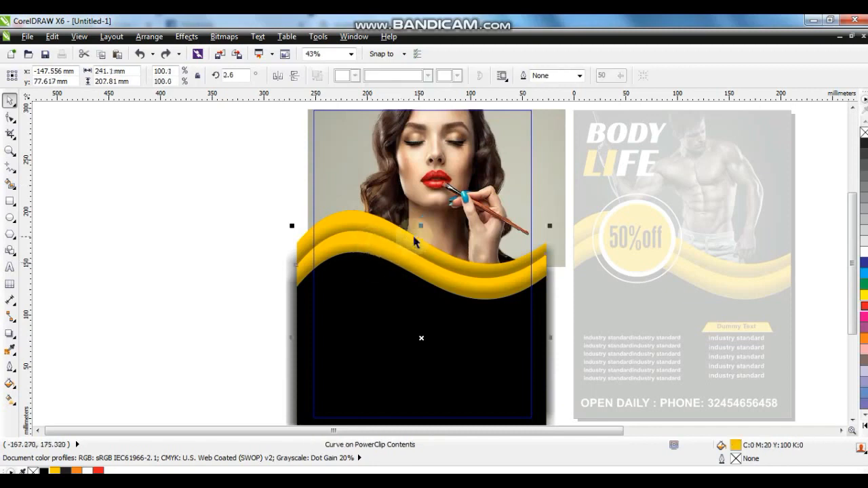
pyautogui.click(865, 306)
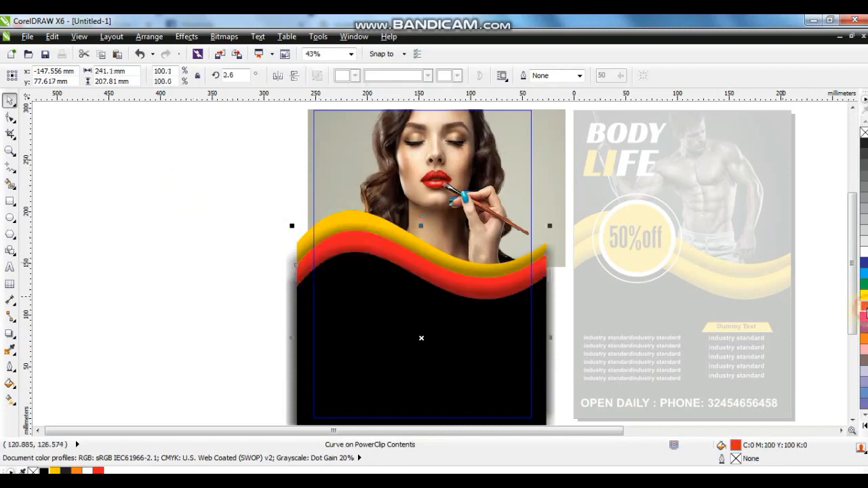
pyautogui.click(343, 214)
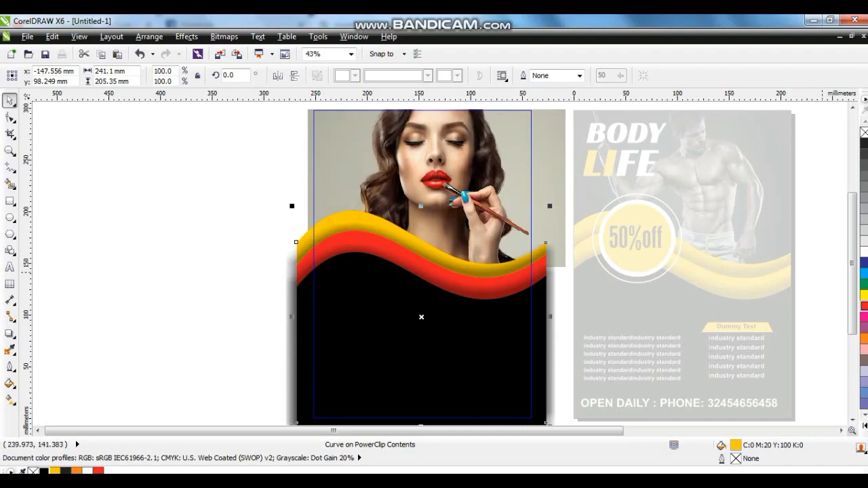
pyautogui.click(864, 311)
# Step: Finish editing the PowerClip contents and fill the flyer copy's 50%off badge circle red
pyautogui.rightClick(494, 324)
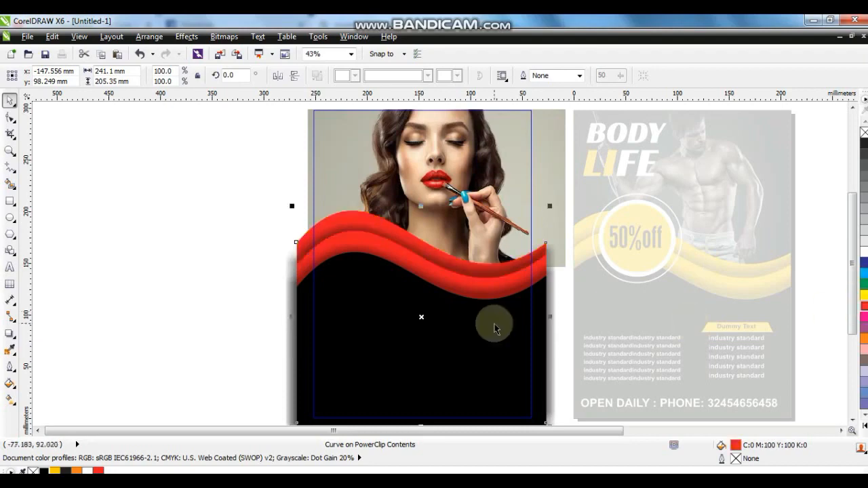
pyautogui.click(551, 56)
pyautogui.click(266, 235)
pyautogui.click(367, 211)
pyautogui.click(865, 307)
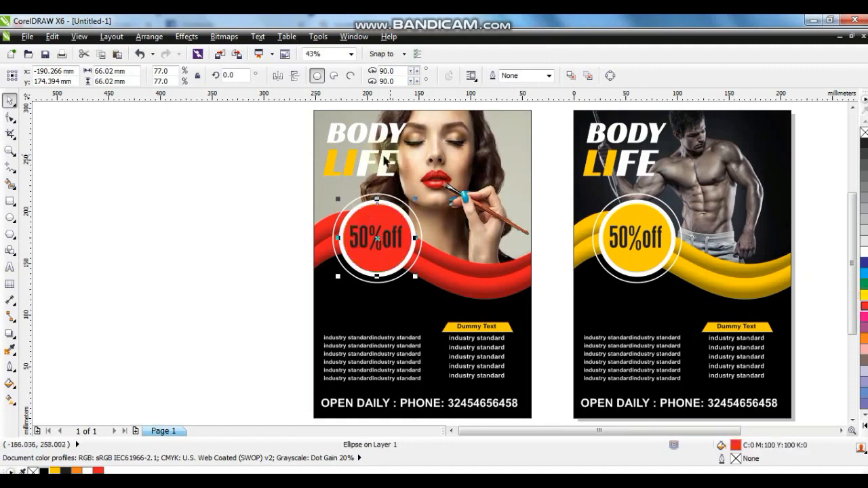
# Step: Replace BODY with BEAUTY in the flyer copy's heading and shrink it to about 70 mm wide above LIFE
pyautogui.click(384, 162)
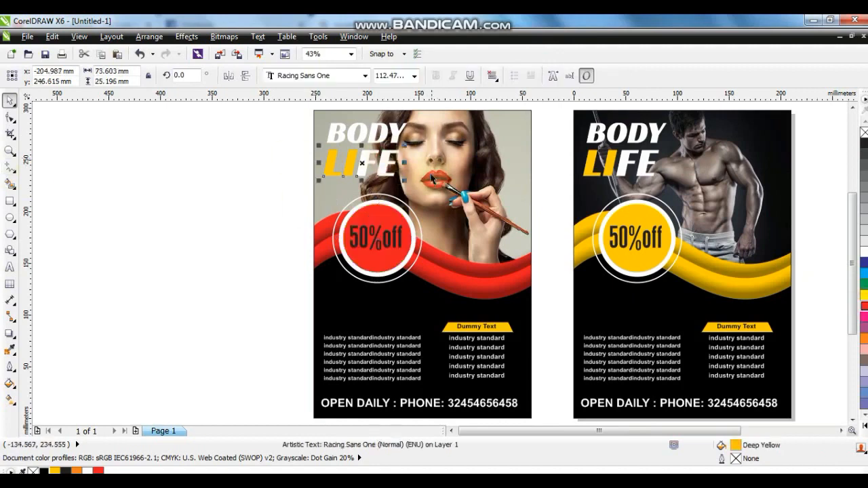
pyautogui.click(383, 141)
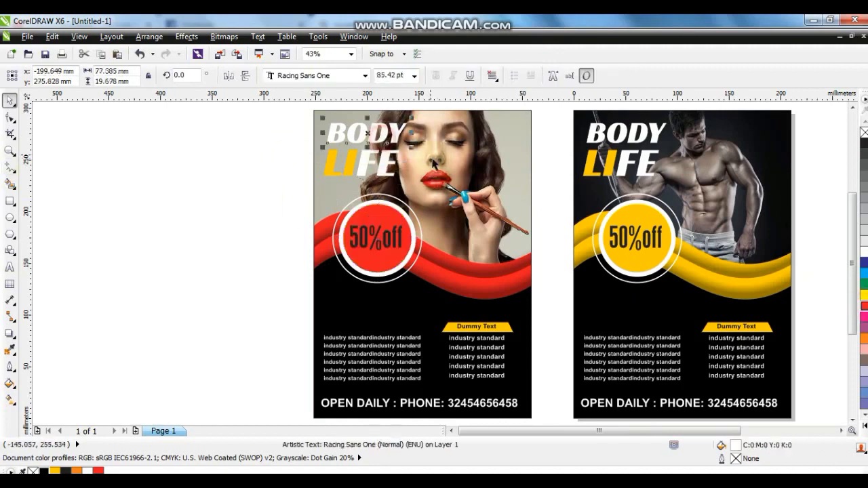
pyautogui.click(10, 269)
pyautogui.write('BEAUT')
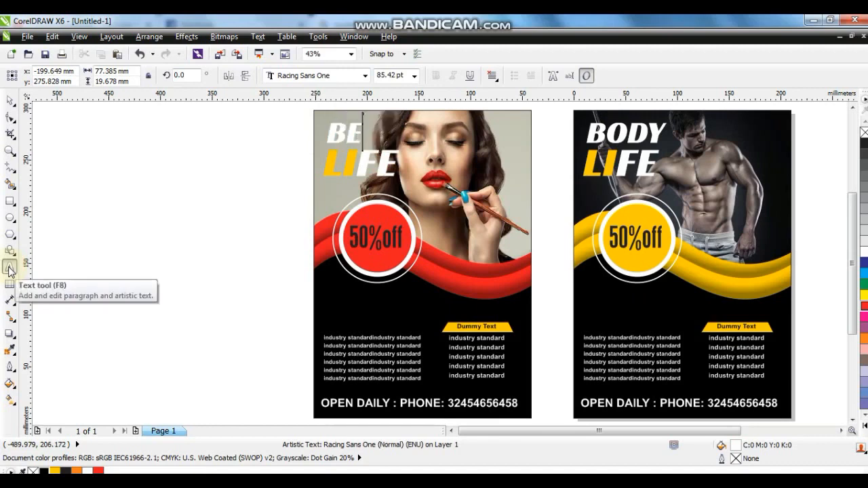
pyautogui.click(10, 100)
pyautogui.moveTo(442, 147); pyautogui.dragTo(405, 153)
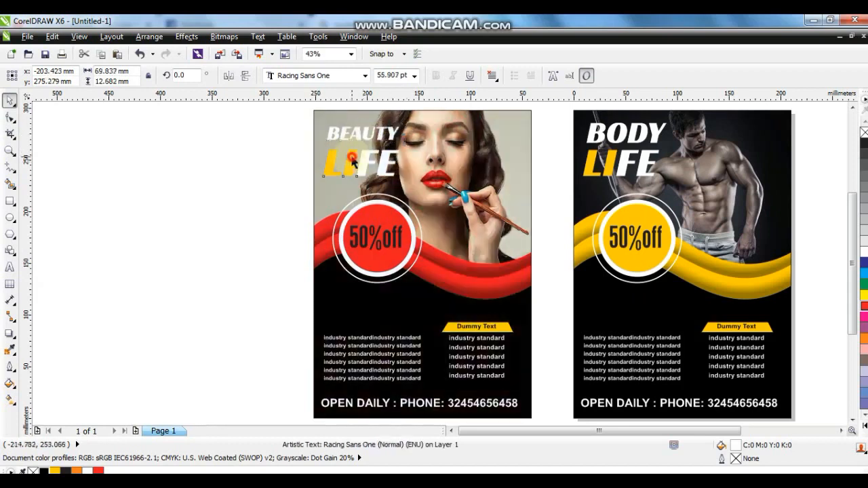
# Step: Fill the letters LI of the heading and the Dummy Text banner on the makeup flyer red
pyautogui.click(352, 162)
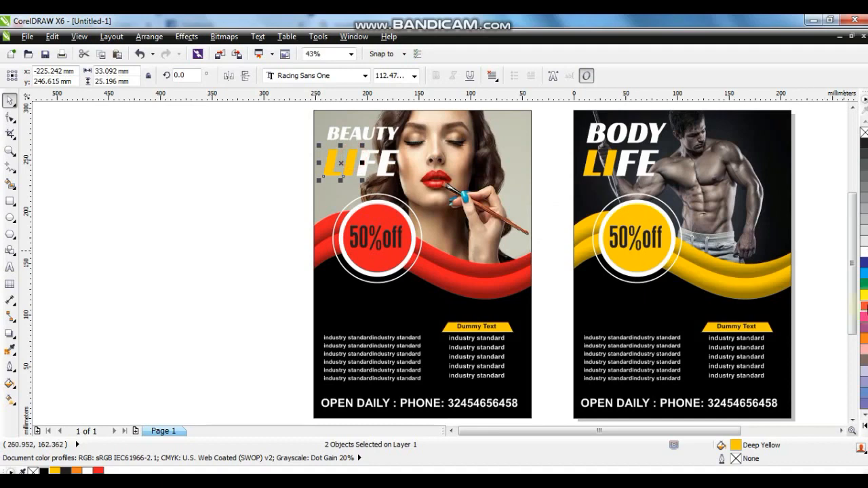
pyautogui.click(864, 306)
pyautogui.click(476, 327)
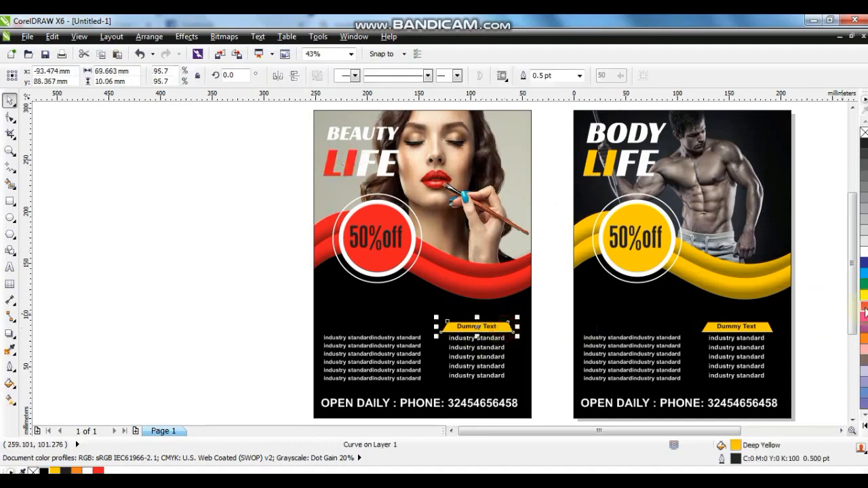
pyautogui.click(864, 308)
pyautogui.click(539, 275)
# Step: Duplicate the makeup flyer's background page beside the original and move the student photo next to the duplicate
pyautogui.scroll(-4, 539, 275)
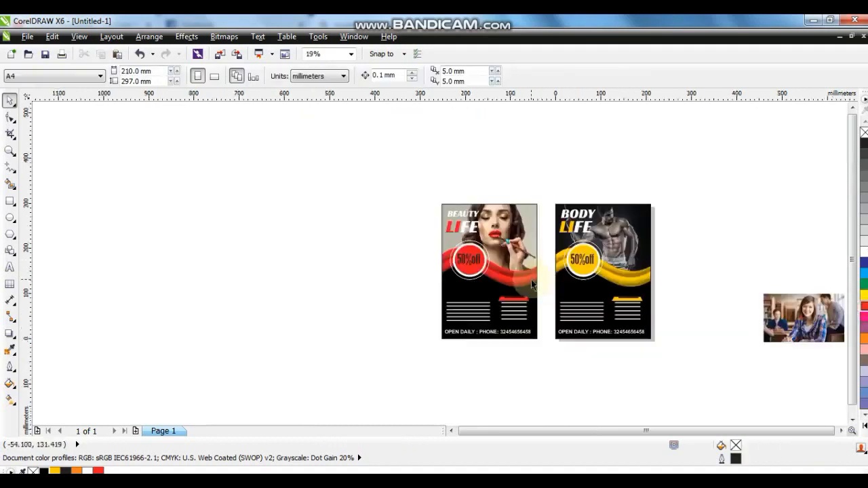
pyautogui.moveTo(517, 251); pyautogui.dragTo(393, 241)
pyautogui.rightClick(392, 240)
pyautogui.moveTo(803, 318); pyautogui.dragTo(232, 252)
pyautogui.moveTo(128, 183); pyautogui.dragTo(692, 384)
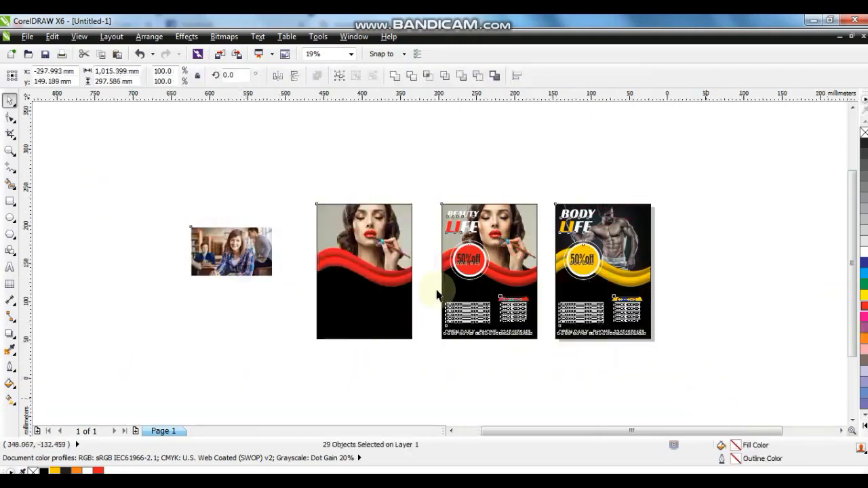
pyautogui.hotkey('shift', 'F2')
pyautogui.press('Escape')
# Step: PowerClip the student photo inside the duplicated background page
pyautogui.click(114, 208)
pyautogui.rightClick(117, 211)
pyautogui.click(160, 20)
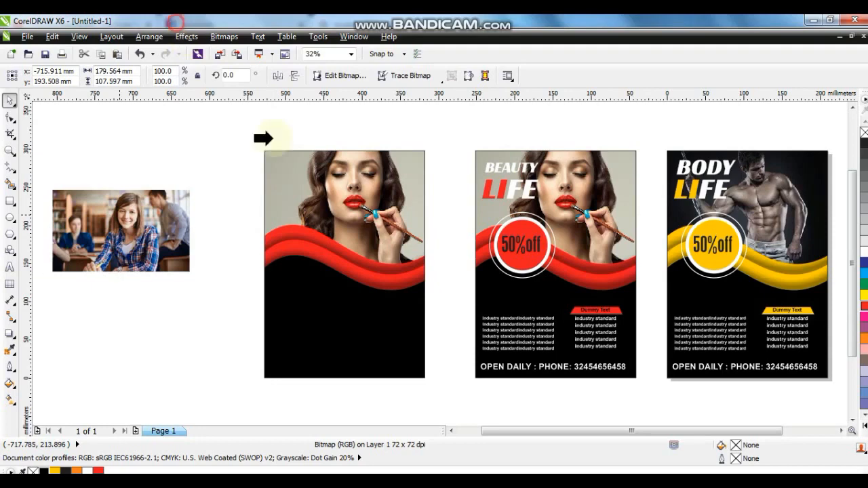
pyautogui.click(306, 174)
pyautogui.rightClick(305, 174)
# Step: Open the duplicated page's PowerClip contents for editing and delete the makeup portrait
pyautogui.click(341, 70)
pyautogui.click(345, 186)
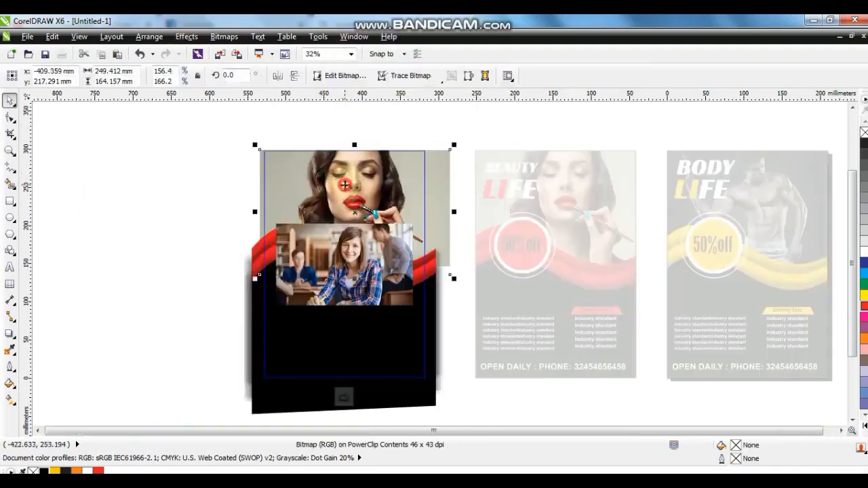
pyautogui.press('Delete')
# Step: Move the student photo to the page's upper area behind the waves and enlarge it to about 262 × 157 mm
pyautogui.moveTo(356, 253); pyautogui.dragTo(338, 180)
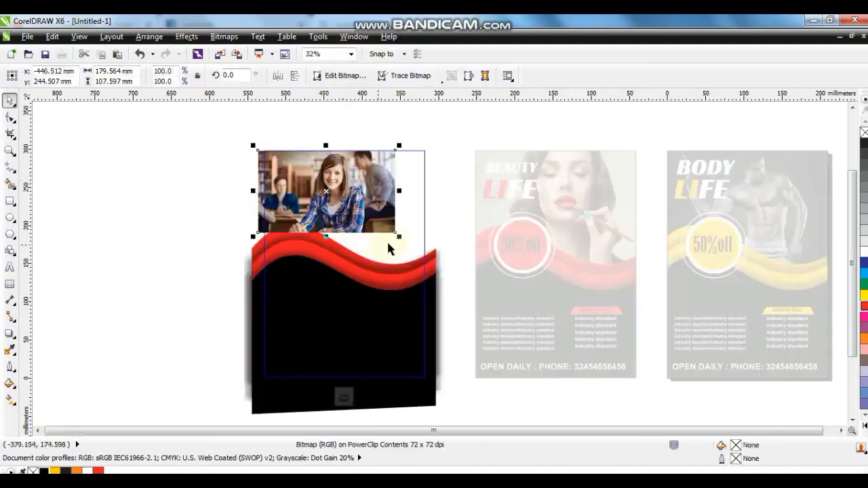
pyautogui.moveTo(399, 237); pyautogui.dragTo(461, 288)
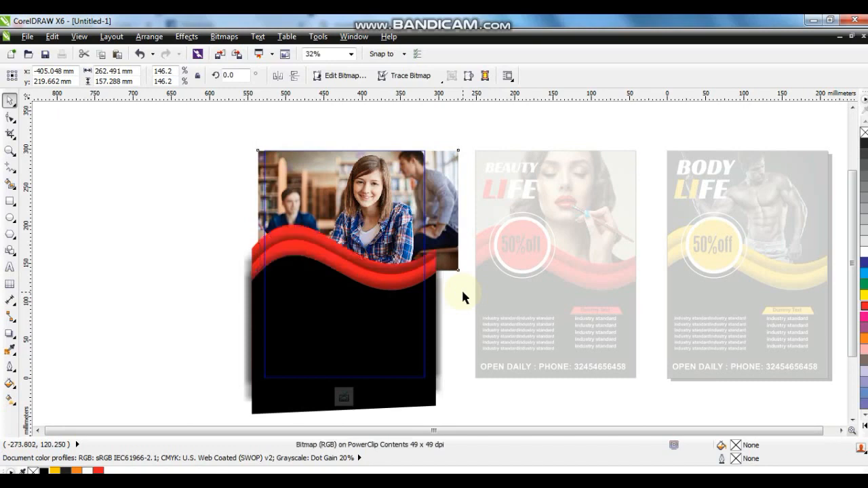
pyautogui.moveTo(187, 193); pyautogui.dragTo(458, 330)
# Step: Fill both waves of the student flyer cyan (C:100) and finish editing the PowerClip contents
pyautogui.moveTo(290, 227); pyautogui.dragTo(305, 241)
pyautogui.click(864, 273)
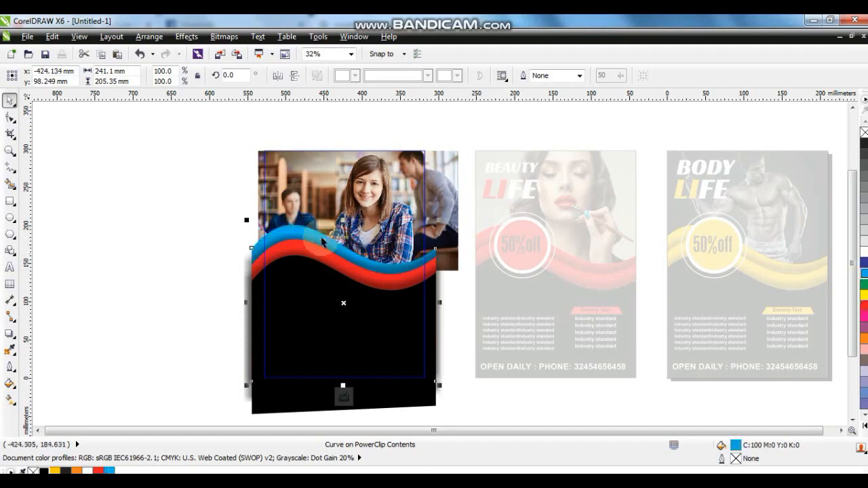
pyautogui.click(306, 243)
pyautogui.click(864, 275)
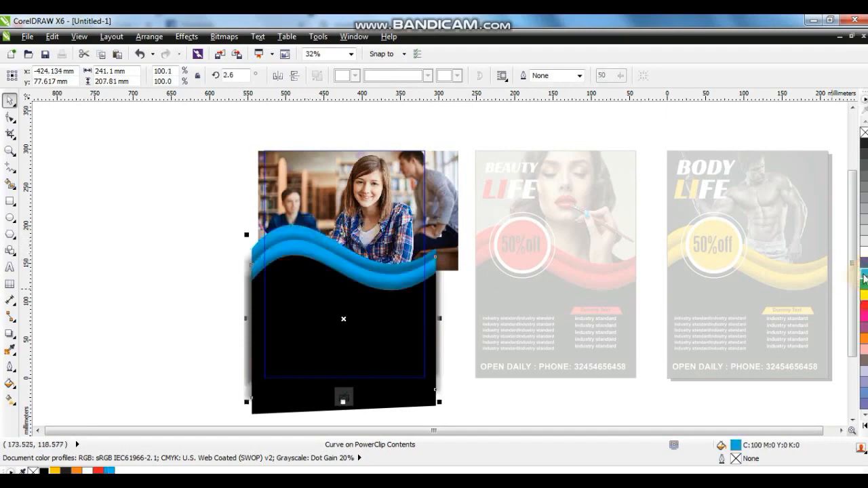
pyautogui.rightClick(304, 260)
pyautogui.click(348, 59)
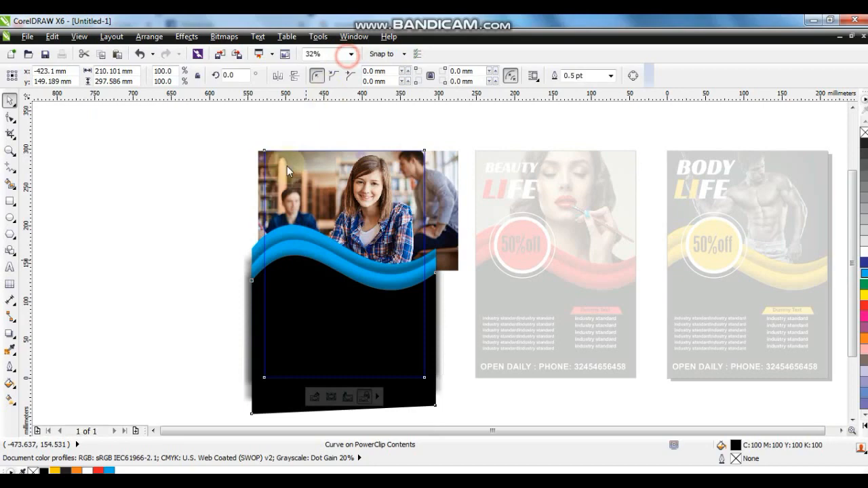
pyautogui.click(227, 245)
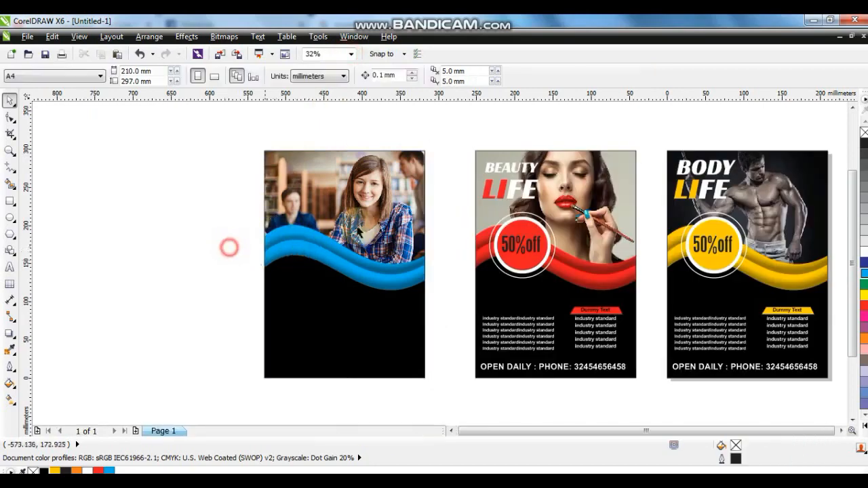
# Step: Copy the makeup flyer's heading, badge, banner and text blocks onto the student flyer at matching positions
pyautogui.moveTo(461, 152); pyautogui.dragTo(634, 378)
pyautogui.moveTo(553, 266); pyautogui.dragTo(343, 265)
pyautogui.click(223, 229)
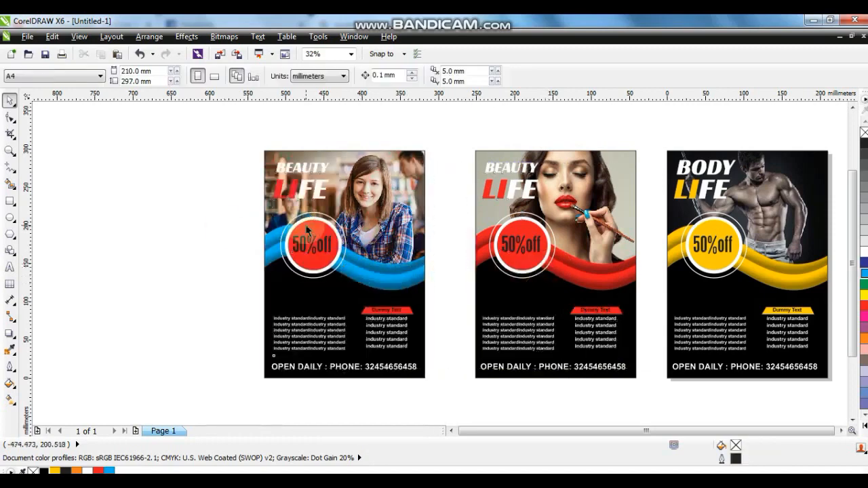
# Step: Fill the student flyer's 50%off badge circle cyan (C:100)
pyautogui.click(308, 234)
pyautogui.click(864, 267)
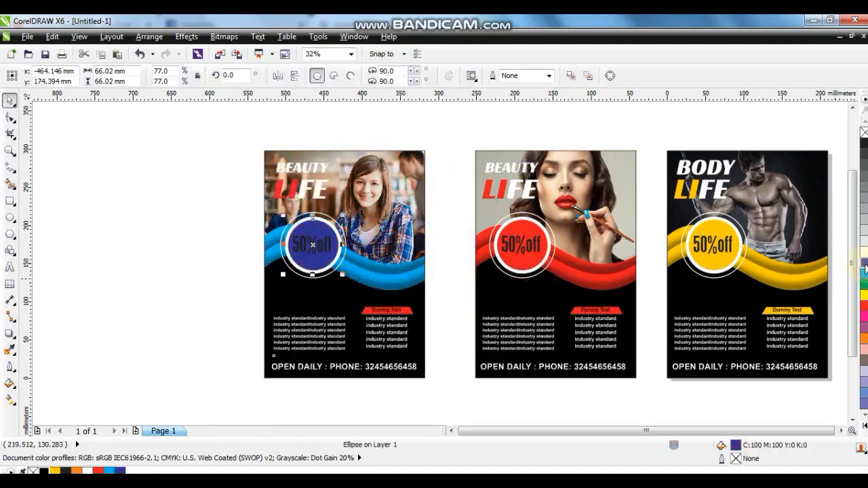
pyautogui.click(864, 274)
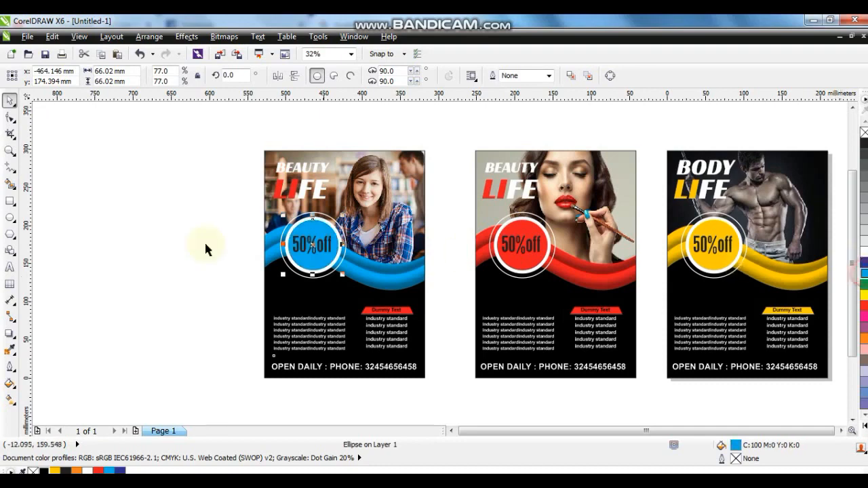
# Step: Delete the LIFE lettering from the student flyer
pyautogui.click(304, 196)
pyautogui.moveTo(192, 168); pyautogui.dragTo(336, 209)
pyautogui.press('Delete')
# Step: Replace the student flyer's BEAUTY heading with INSTITUTE NAME on two lines
pyautogui.click(317, 175)
pyautogui.hotkey('ctrl', 'a')
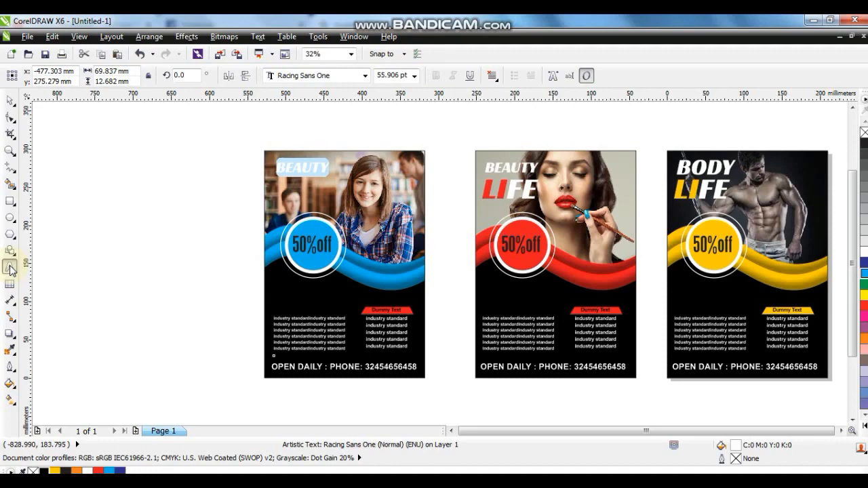
pyautogui.write('INSTITUTE')
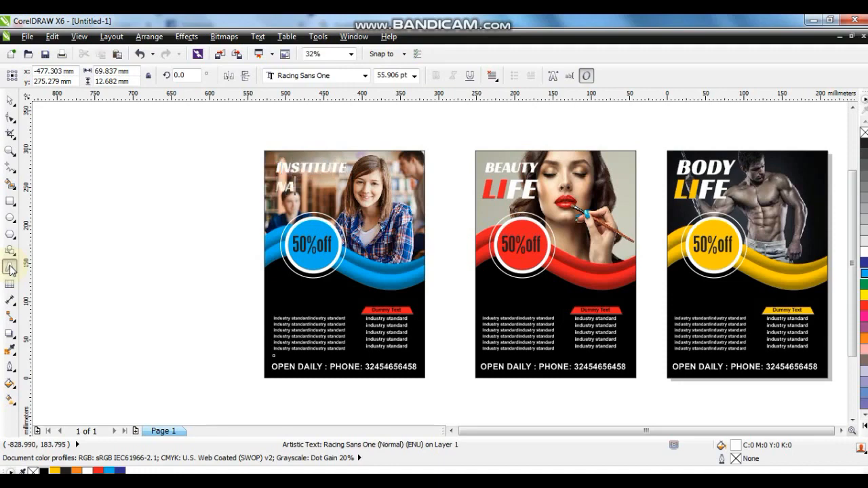
pyautogui.click(10, 100)
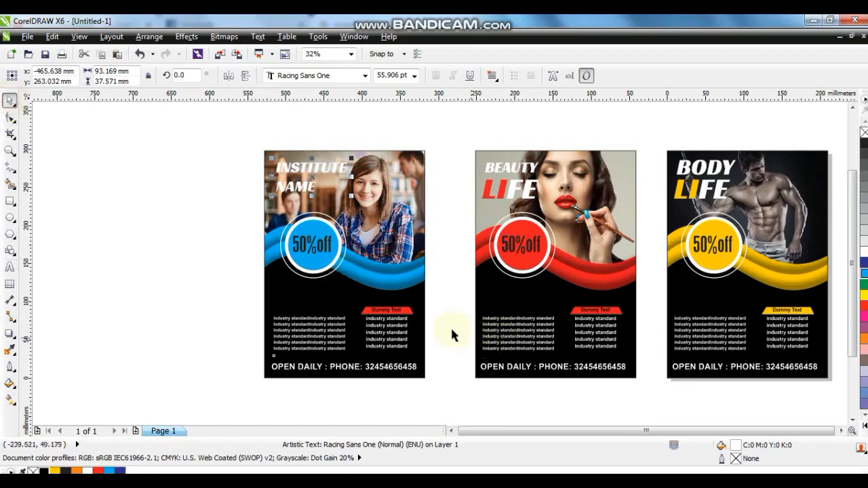
# Step: Fill the Dummy Text banner on the student flyer cyan (C:100)
pyautogui.click(470, 333)
pyautogui.click(409, 311)
pyautogui.click(864, 274)
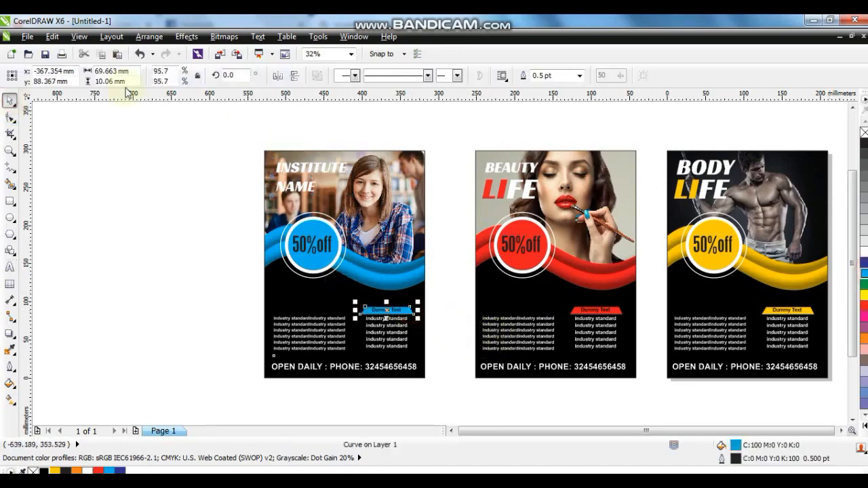
# Step: Deselect everything, fit all three flyers in view and examine them in a full-screen preview
pyautogui.click(199, 148)
pyautogui.press('F4')
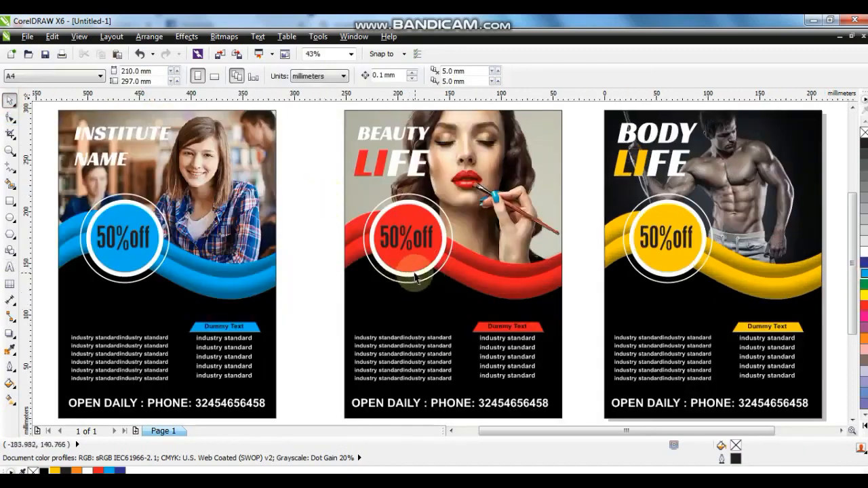
pyautogui.press('F9')
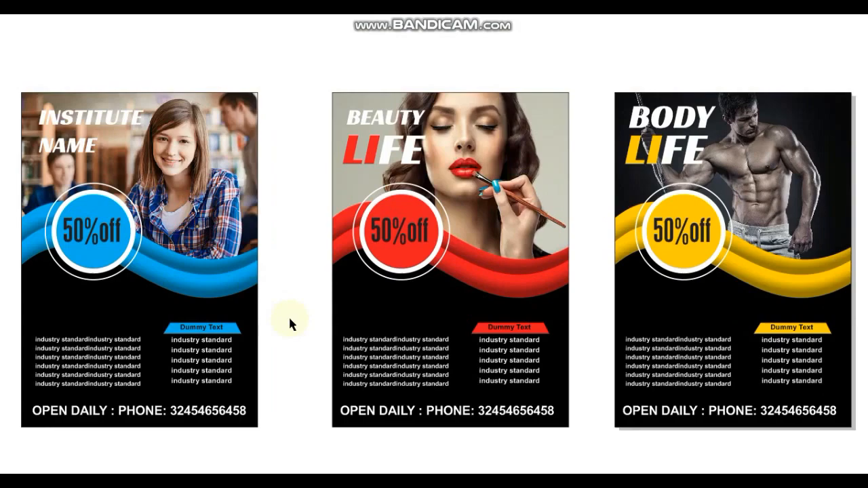